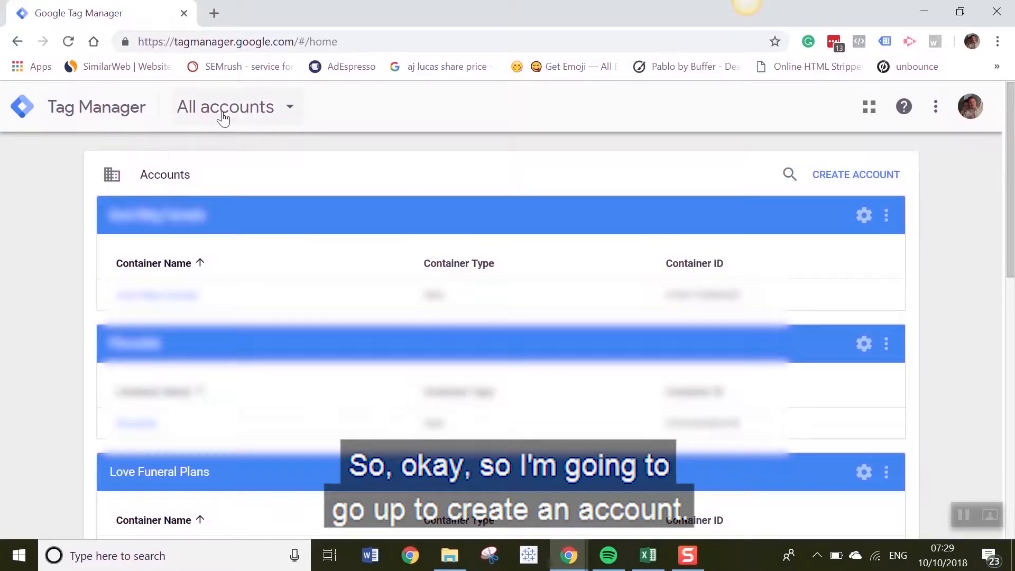
- Start a new Tag Manager account named Flexxable Ltd with United Kingdom as the country, and continue to the container setup
{"action": "left_click", "coordinate": [860, 184]}
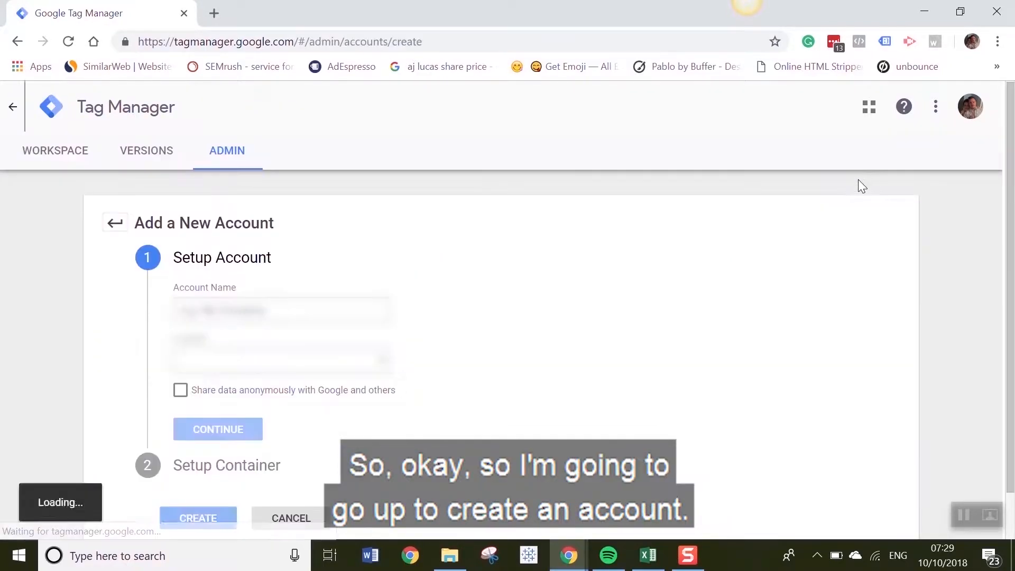
{"action": "left_click", "coordinate": [311, 315]}
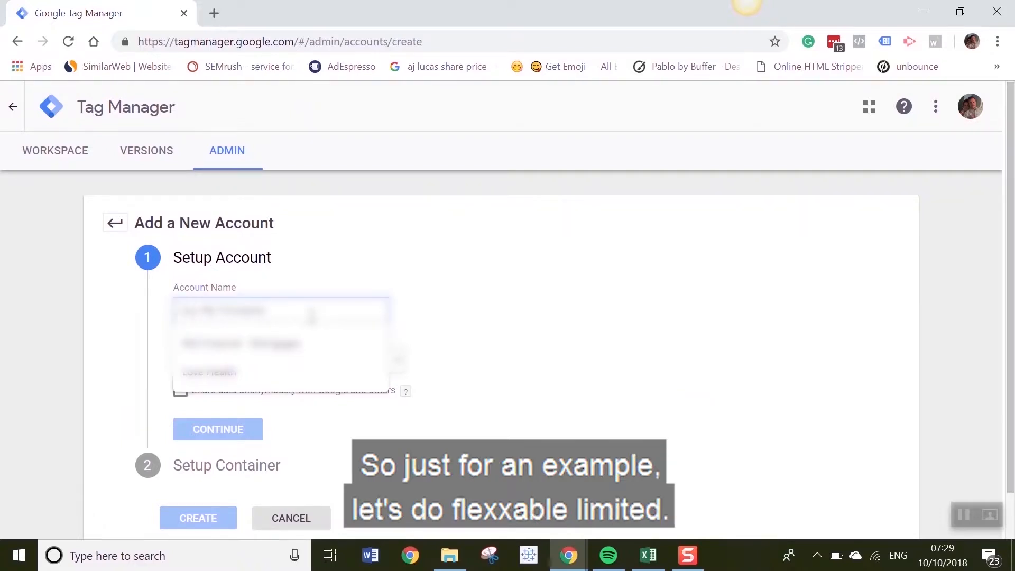
{"action": "type", "text": "flexxable "}
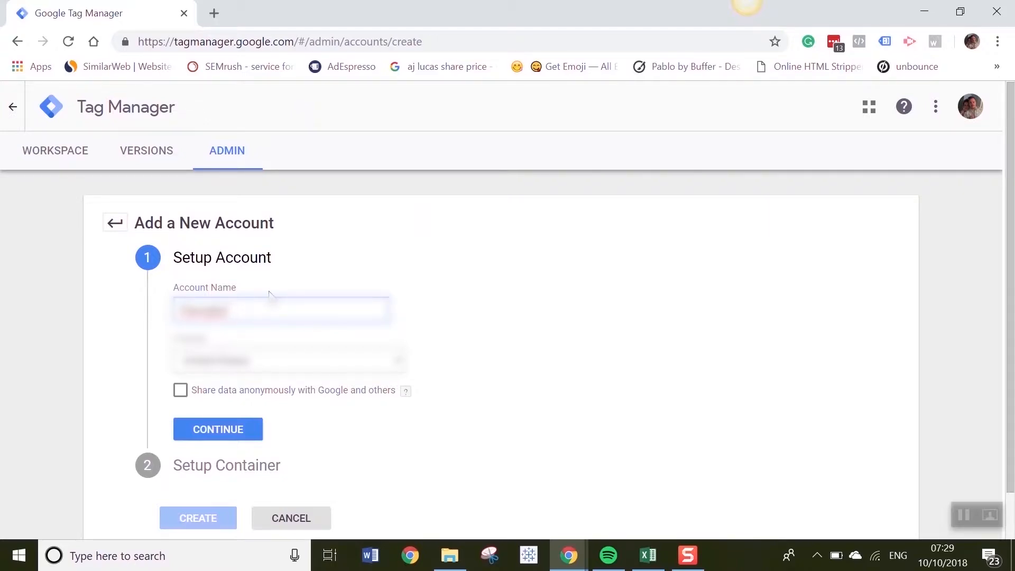
{"action": "type", "text": "LTD"}
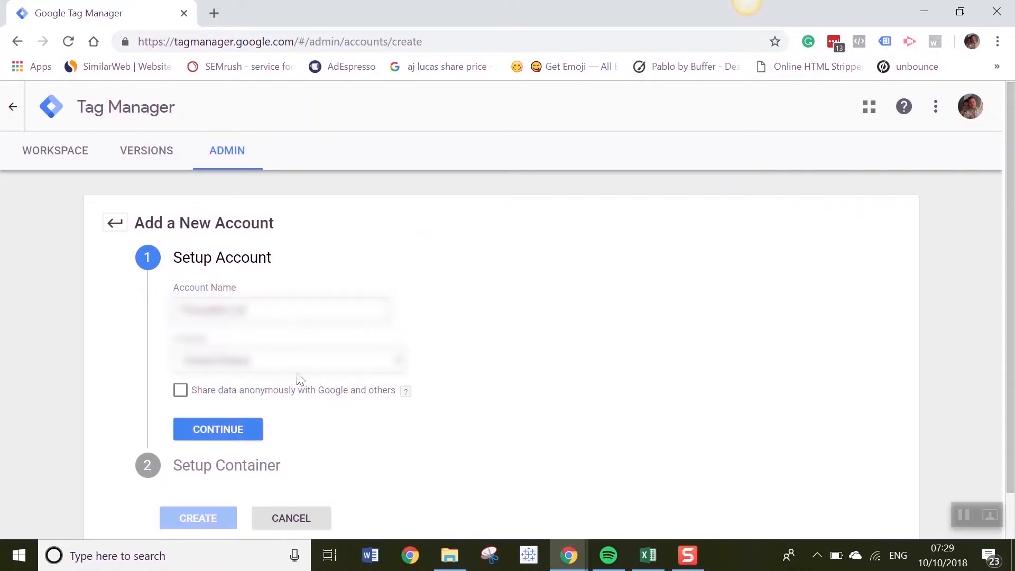
{"action": "left_click", "coordinate": [285, 360]}
{"action": "left_click", "coordinate": [265, 338]}
{"action": "key", "text": "Up"}
{"action": "scroll", "coordinate": [451, 432], "scroll_direction": "down", "scroll_amount": 1}
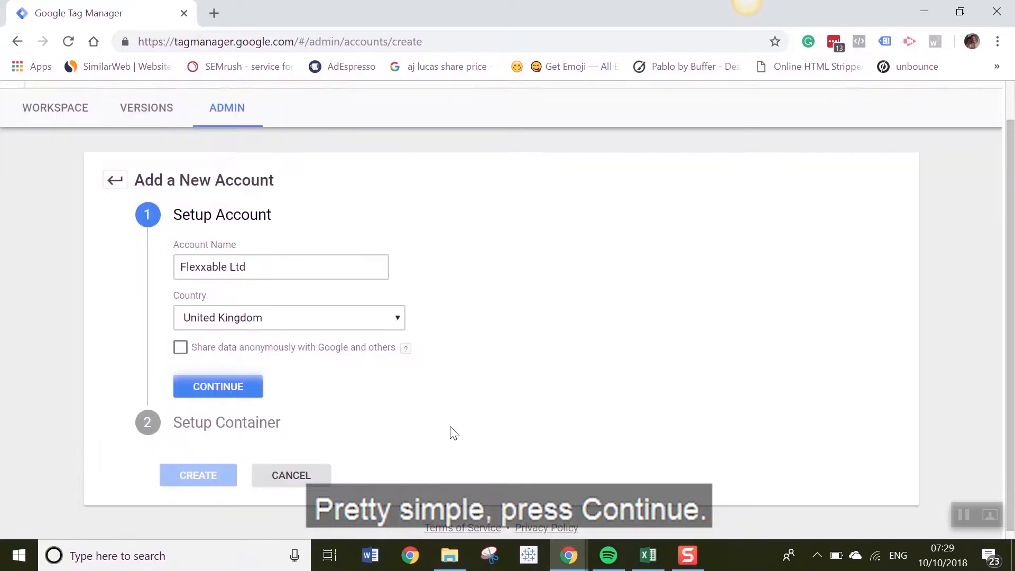
{"action": "left_click", "coordinate": [238, 376]}
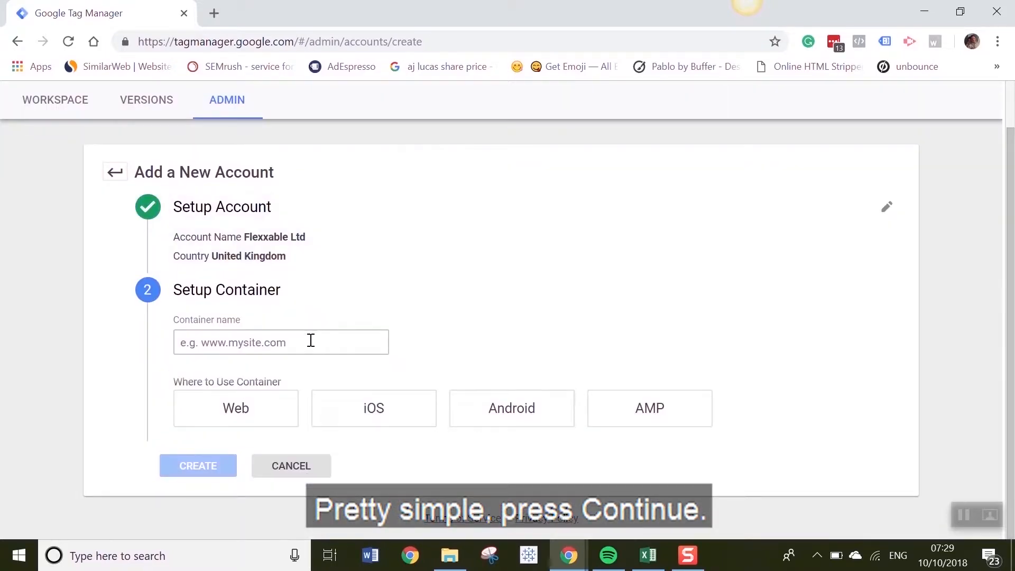
- Name the container Flexxable.com, set it for use on Web, and submit the new account for creation
{"action": "left_click", "coordinate": [310, 341]}
{"action": "type", "text": "Flexxable.com"}
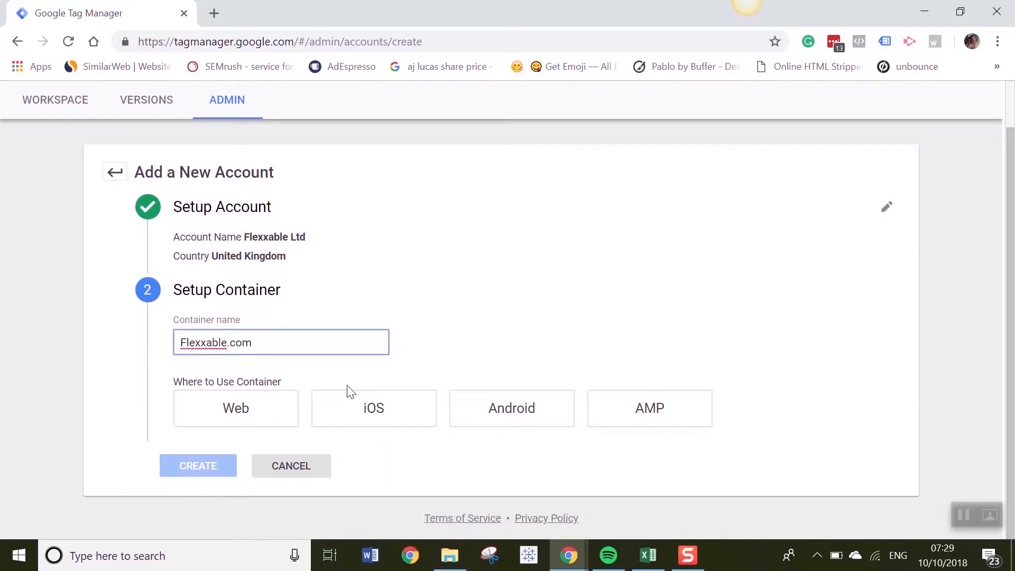
{"action": "left_click", "coordinate": [263, 413]}
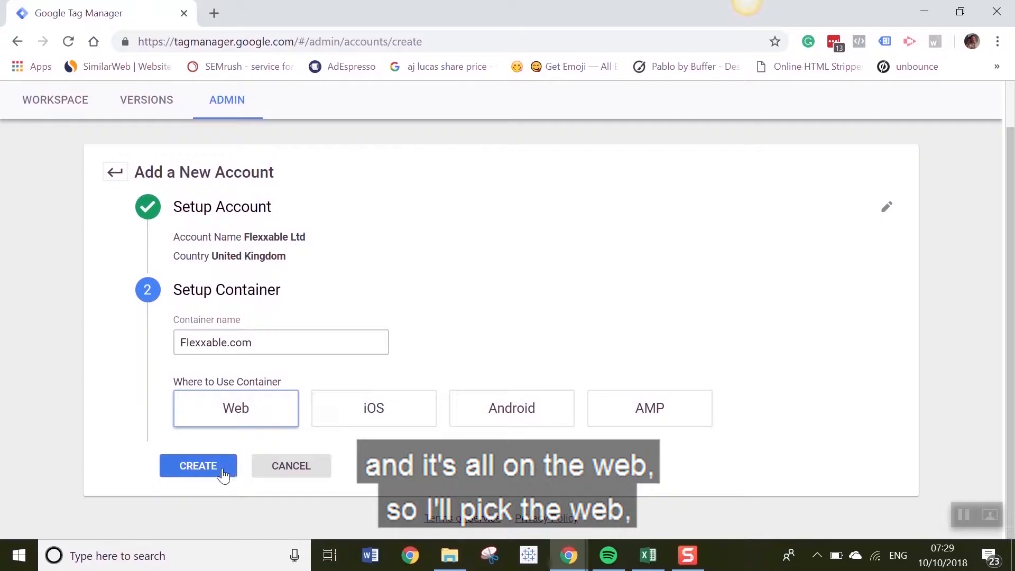
{"action": "left_click", "coordinate": [223, 472]}
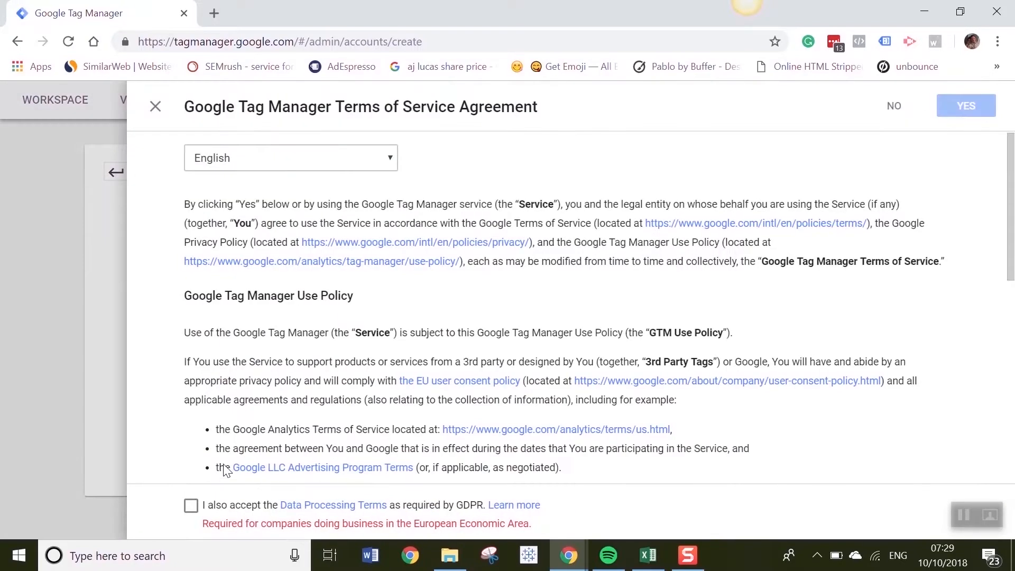
- Accept the Terms of Service Agreement, including the GDPR Data Processing Terms, to finish creating the account
{"action": "scroll", "coordinate": [422, 318], "scroll_direction": "down", "scroll_amount": 3}
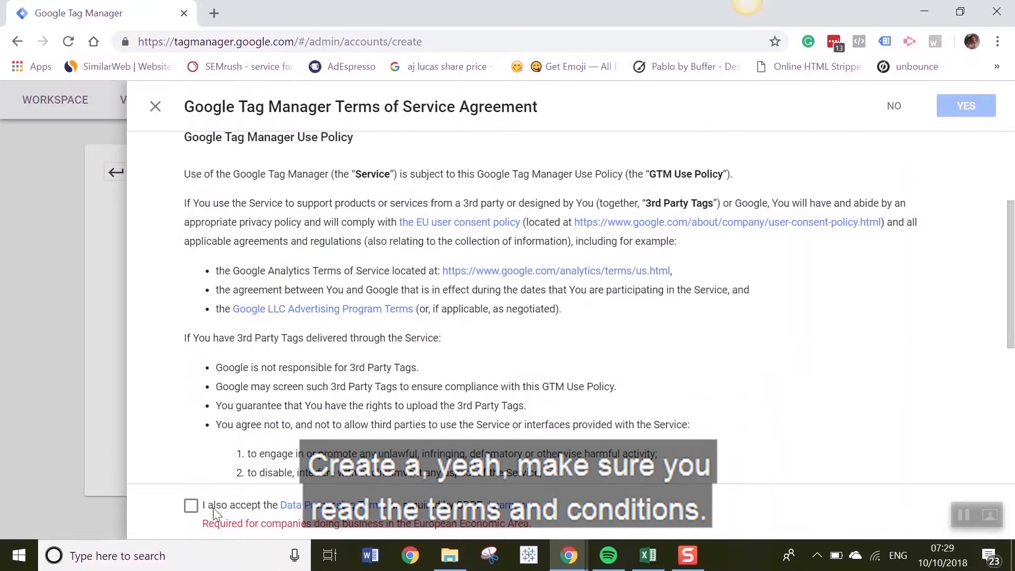
{"action": "left_click", "coordinate": [200, 506]}
{"action": "left_click", "coordinate": [958, 118]}
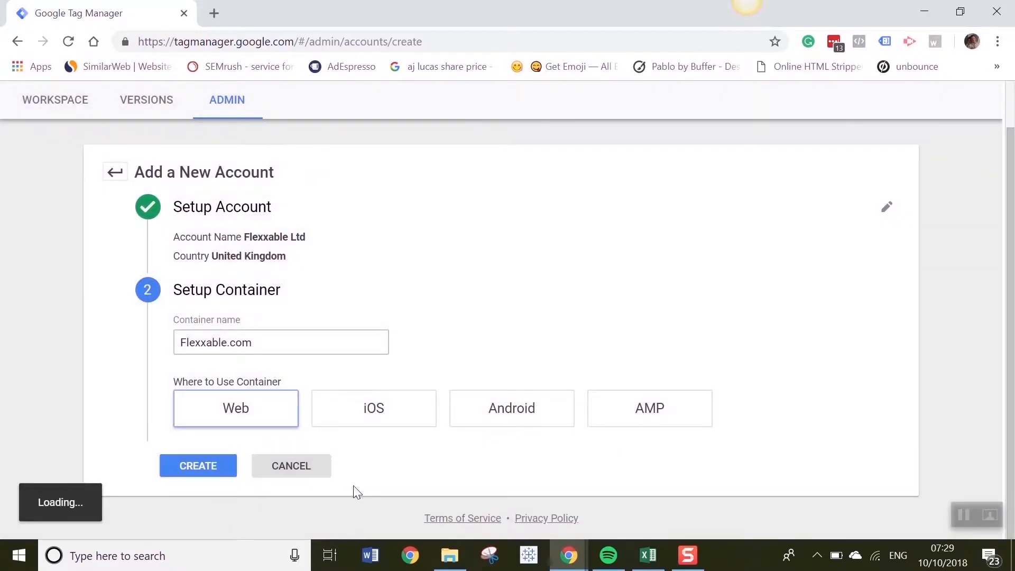
{"action": "left_click", "coordinate": [220, 466]}
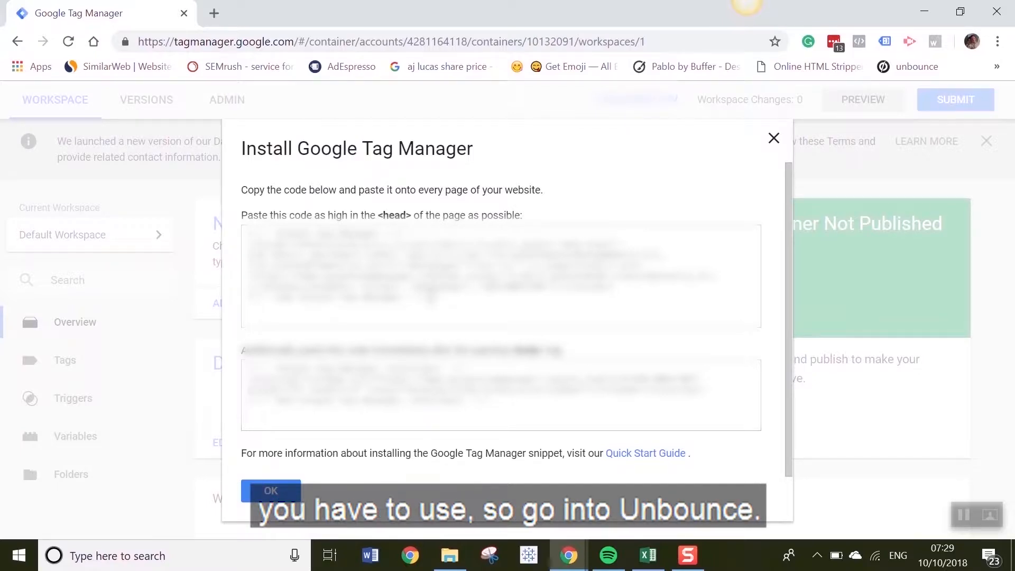
- Open Unbounce in a new browser tab and show the Flexx Digital page group
{"action": "left_click", "coordinate": [431, 298]}
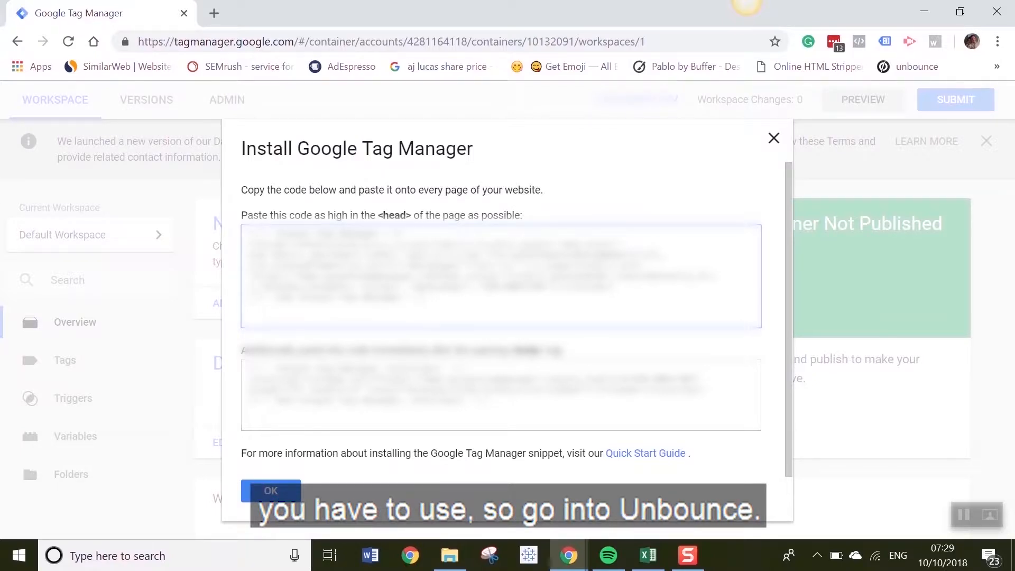
{"action": "left_click", "coordinate": [214, 14]}
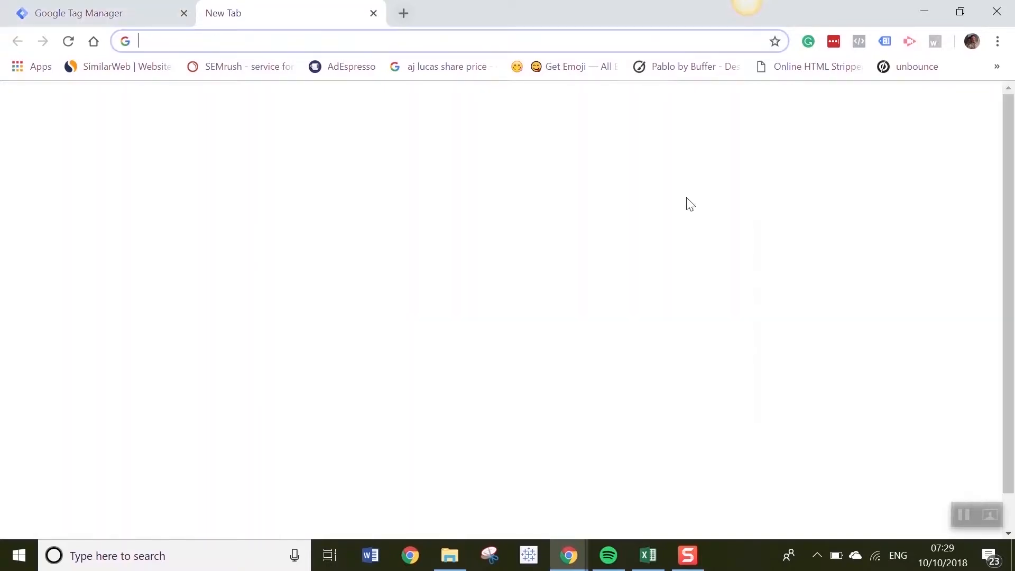
{"action": "left_click", "coordinate": [916, 67]}
{"action": "scroll", "coordinate": [130, 305], "scroll_direction": "down", "scroll_amount": 4}
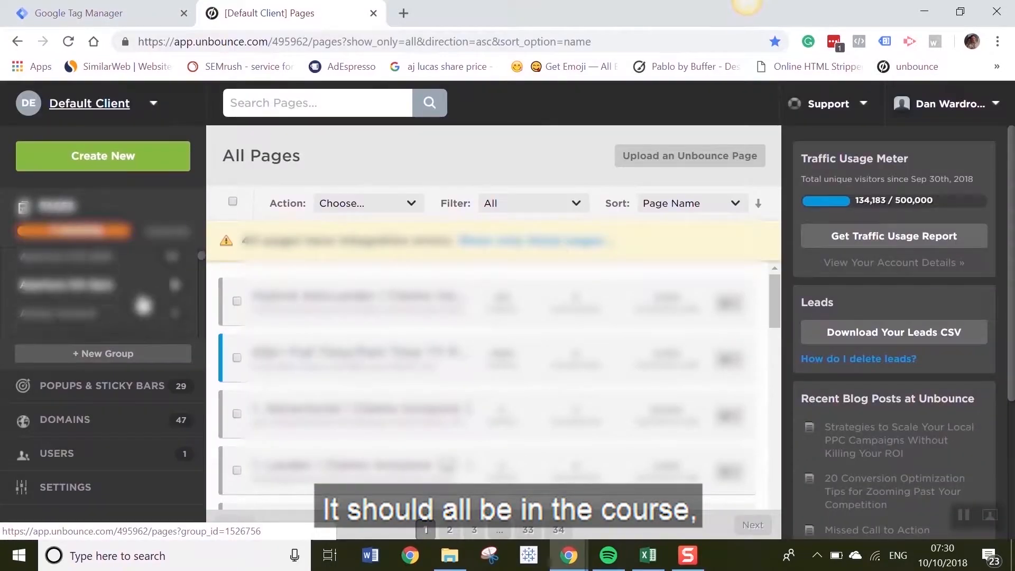
{"action": "scroll", "coordinate": [139, 291], "scroll_direction": "down", "scroll_amount": 2}
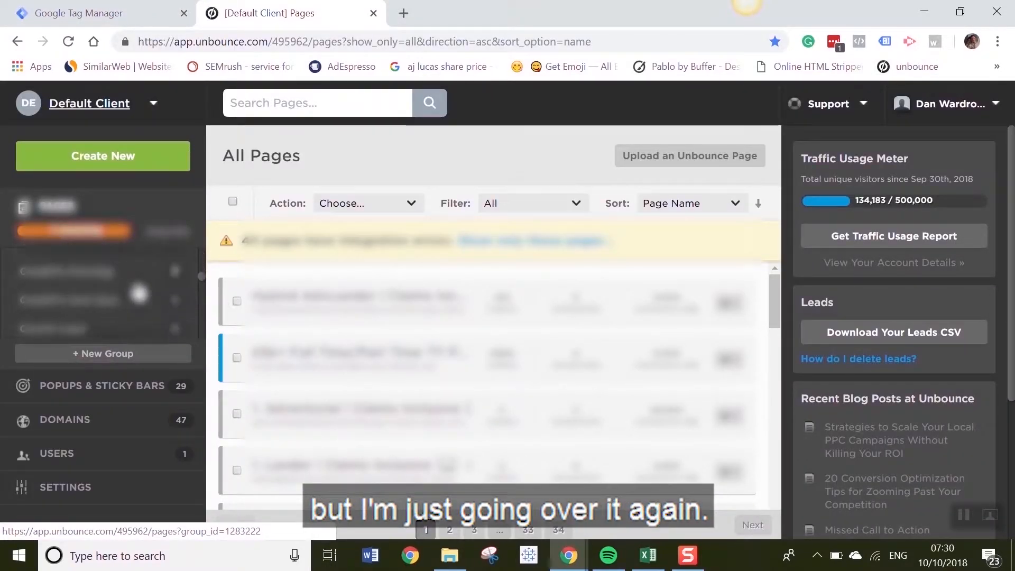
{"action": "left_click", "coordinate": [75, 333]}
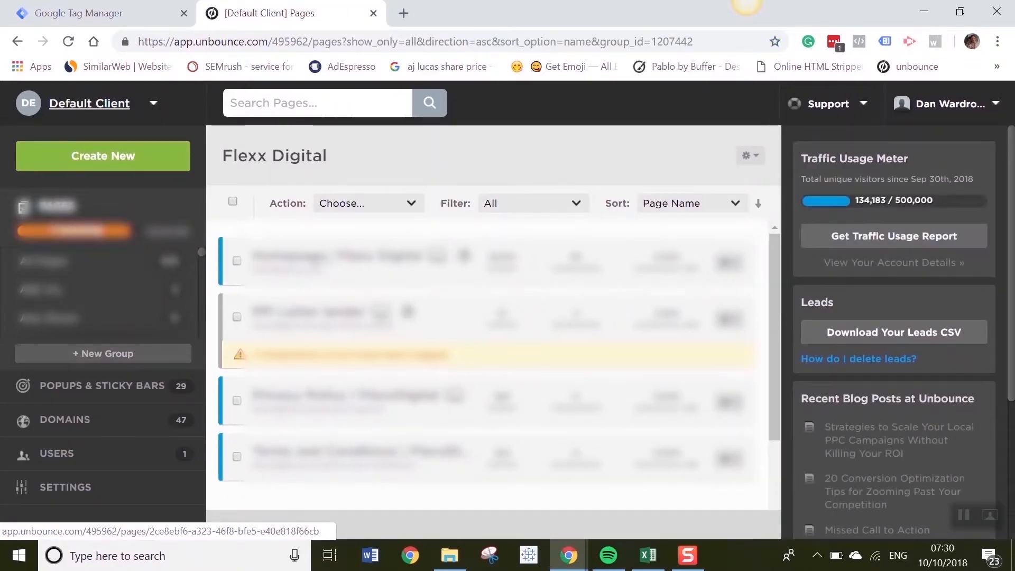
- Open the Flexx Digital homepage and edit its current champion variant, 2018 Style
{"action": "left_click", "coordinate": [318, 260]}
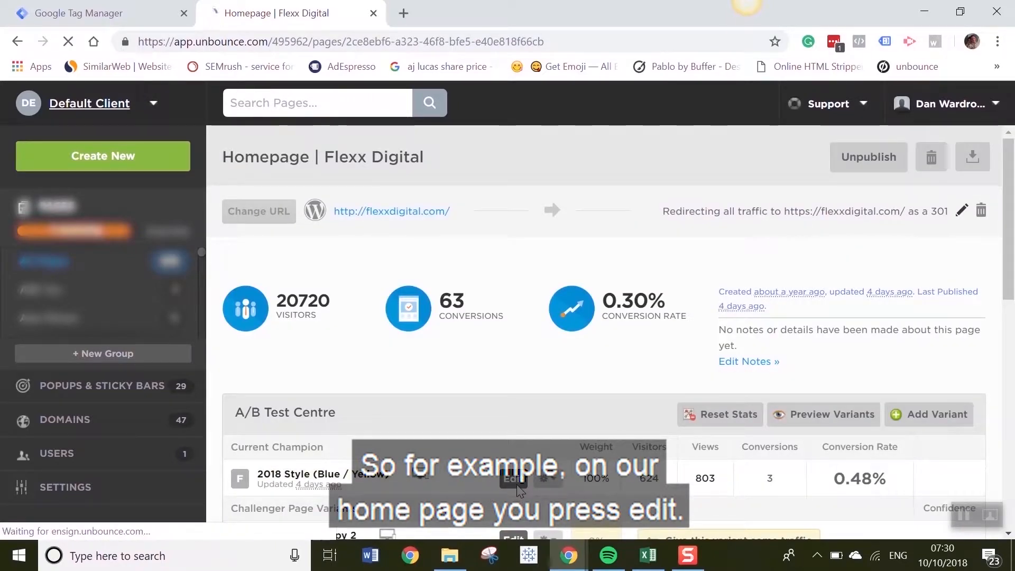
{"action": "left_click", "coordinate": [516, 483]}
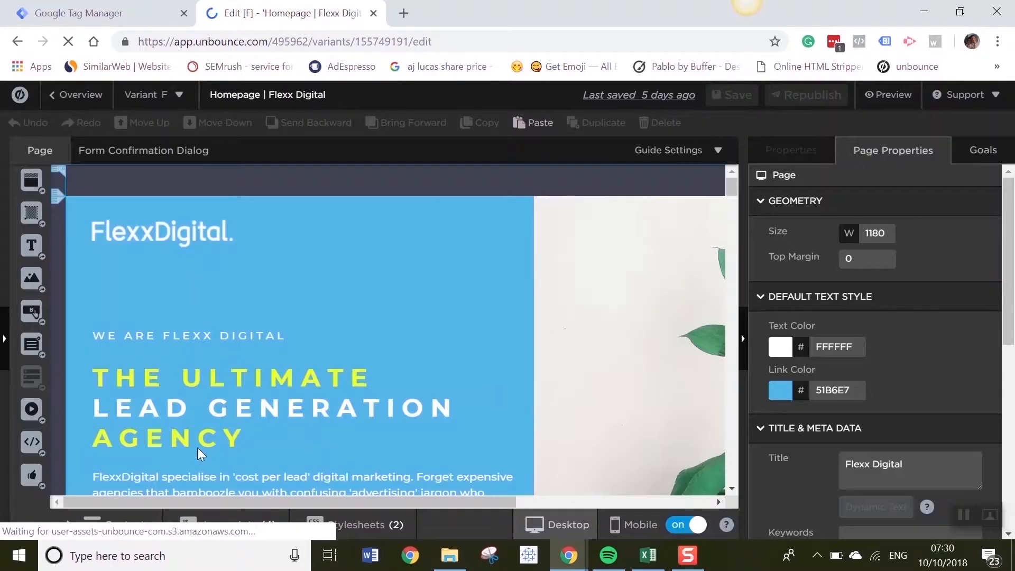
{"action": "scroll", "coordinate": [323, 489], "scroll_direction": "down", "scroll_amount": 1}
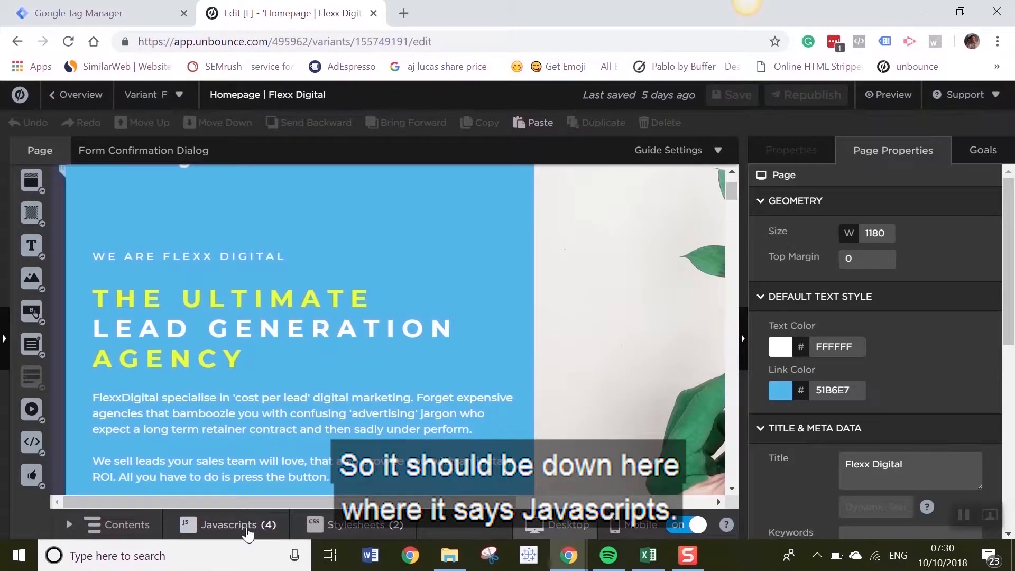
- Add a new JavaScript to the page named GTM Head with its placement set to Head
{"action": "left_click", "coordinate": [246, 526]}
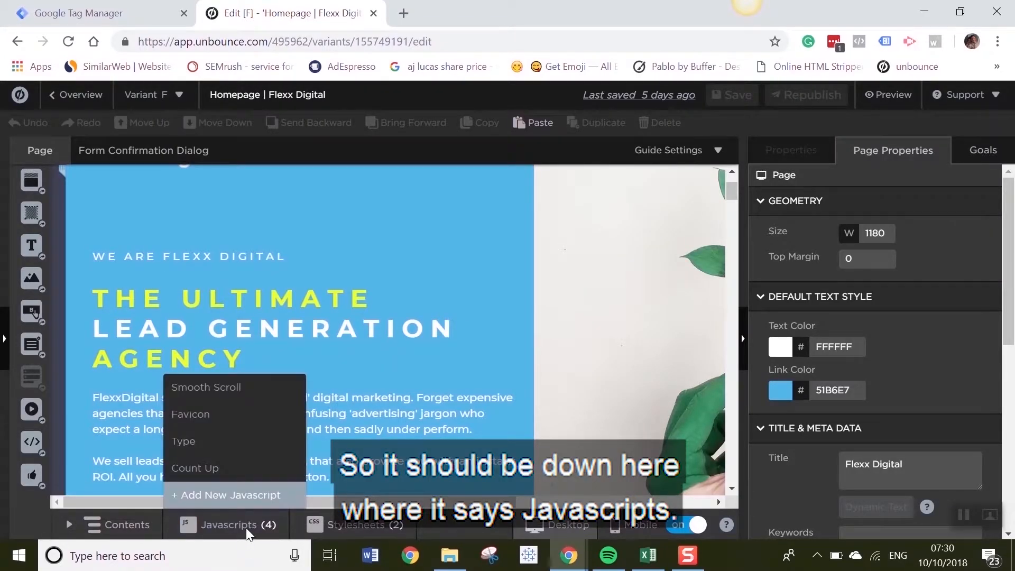
{"action": "left_click", "coordinate": [246, 496]}
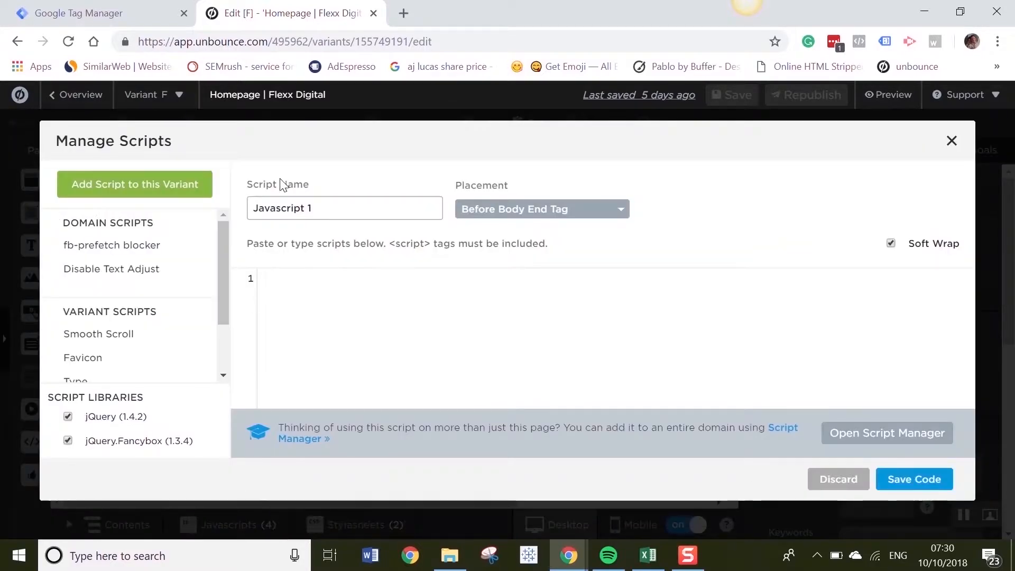
{"action": "left_click", "coordinate": [353, 202]}
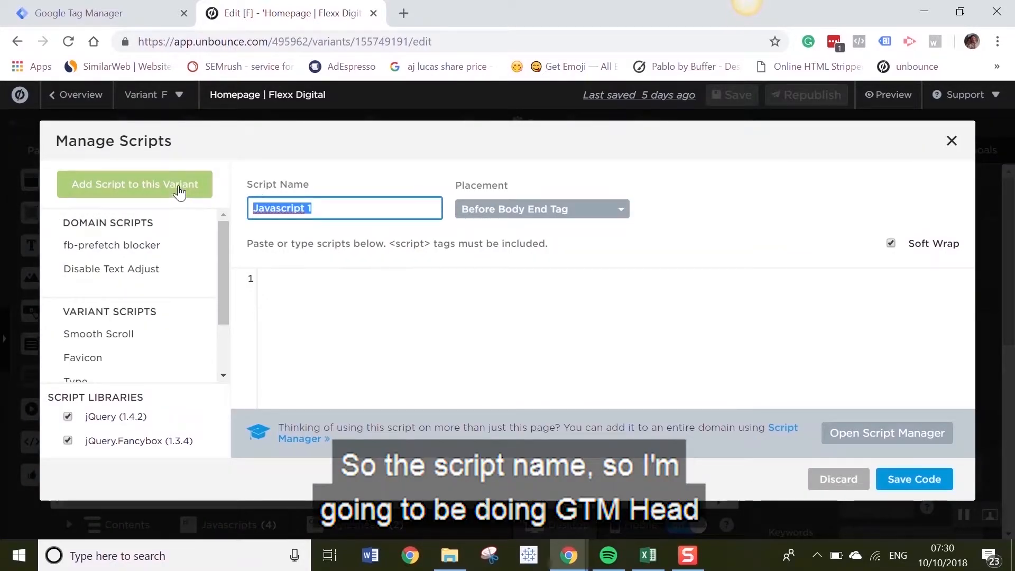
{"action": "type", "text": "Gt"}
{"action": "key", "text": "BackSpace"}
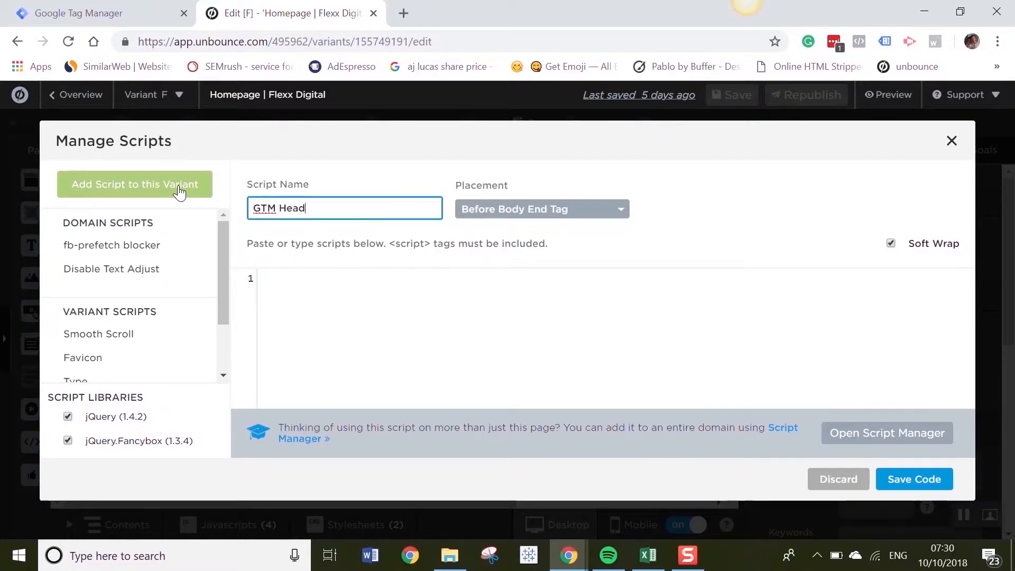
{"action": "left_click", "coordinate": [528, 217]}
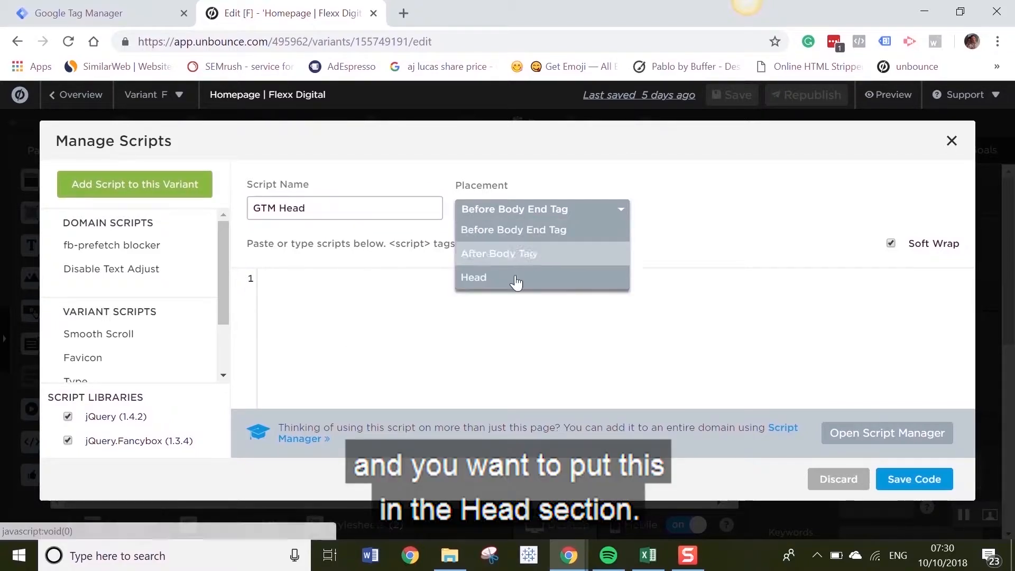
{"action": "left_click", "coordinate": [502, 288]}
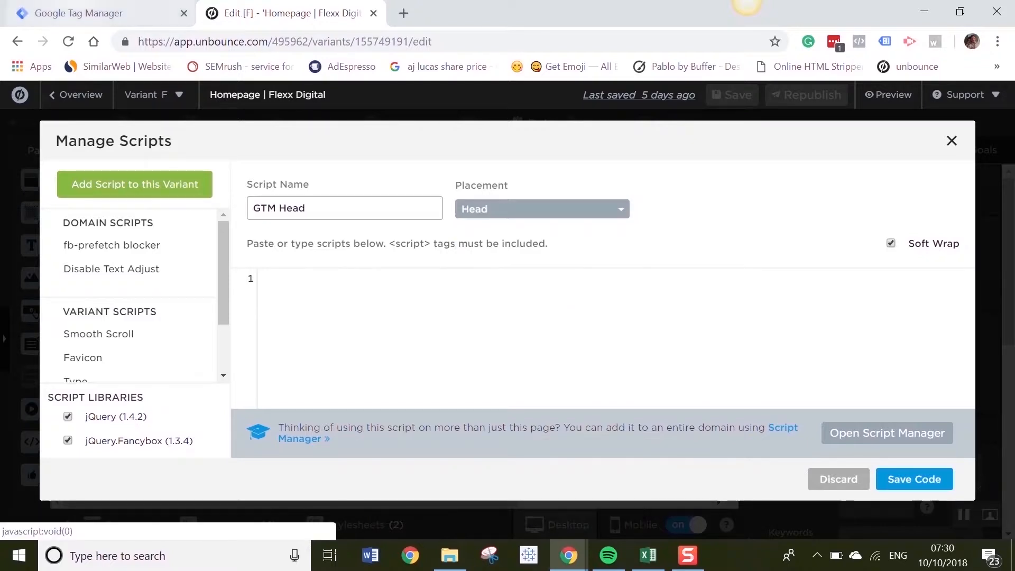
- Copy the head code snippet from Google Tag Manager into the GTM Head script in Unbounce and save the code
{"action": "left_click", "coordinate": [95, 13]}
{"action": "left_click_drag", "start_coordinate": [425, 299], "coordinate": [242, 233]}
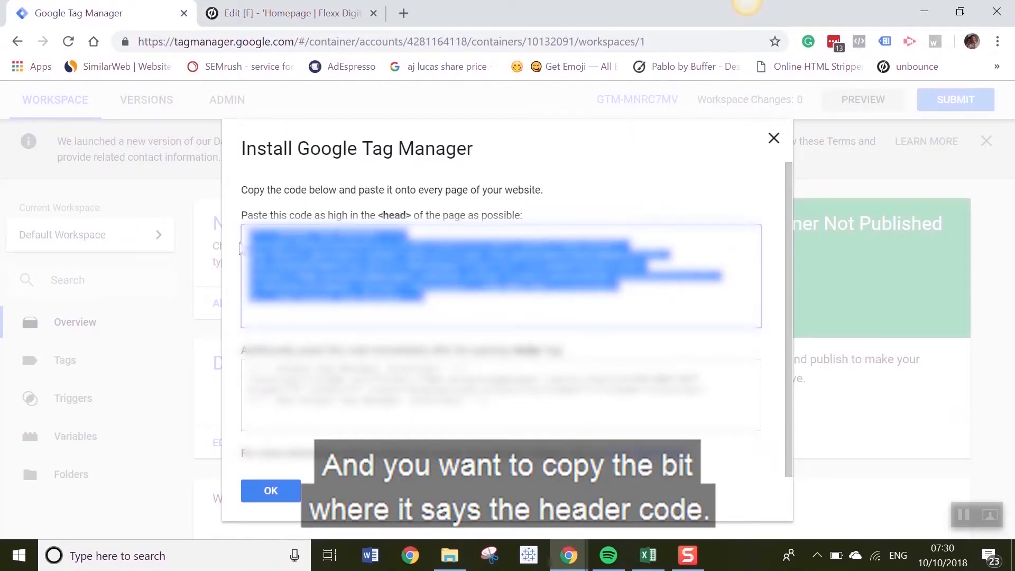
{"action": "left_click", "coordinate": [288, 13]}
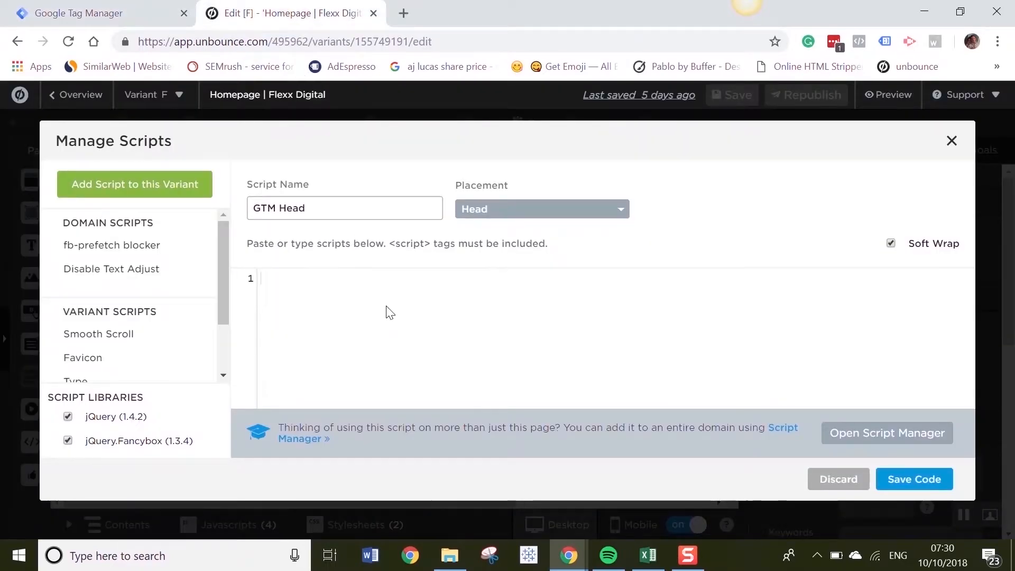
{"action": "key", "text": "ctrl+v"}
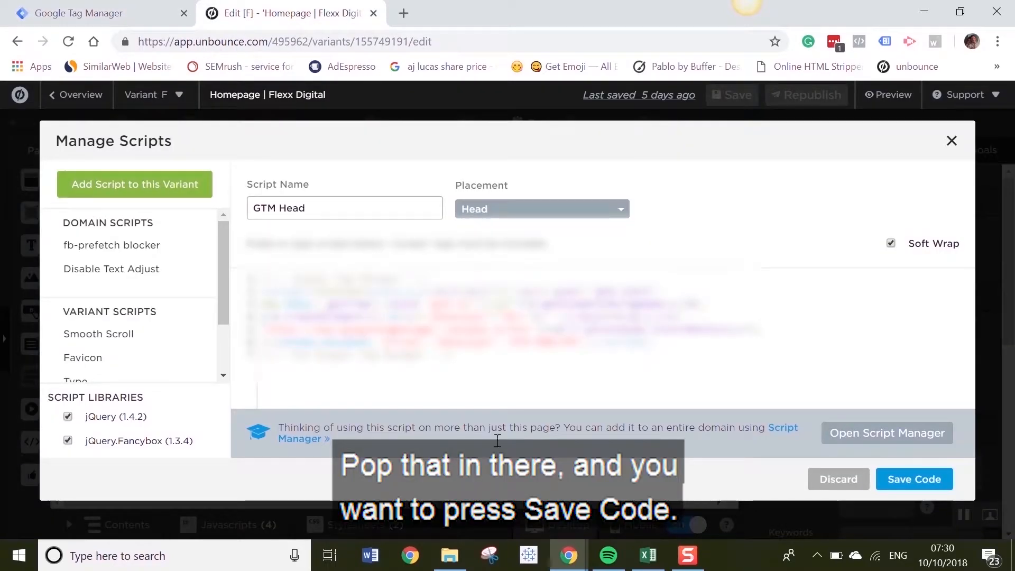
{"action": "left_click", "coordinate": [921, 485]}
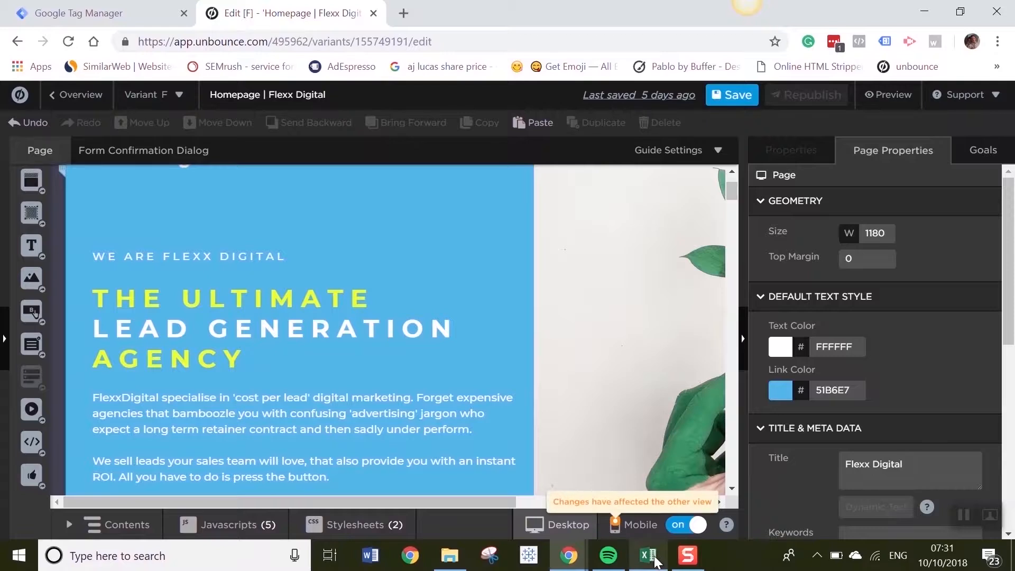
- Add another new JavaScript to the page and name it GTM Body
{"action": "left_click", "coordinate": [232, 524]}
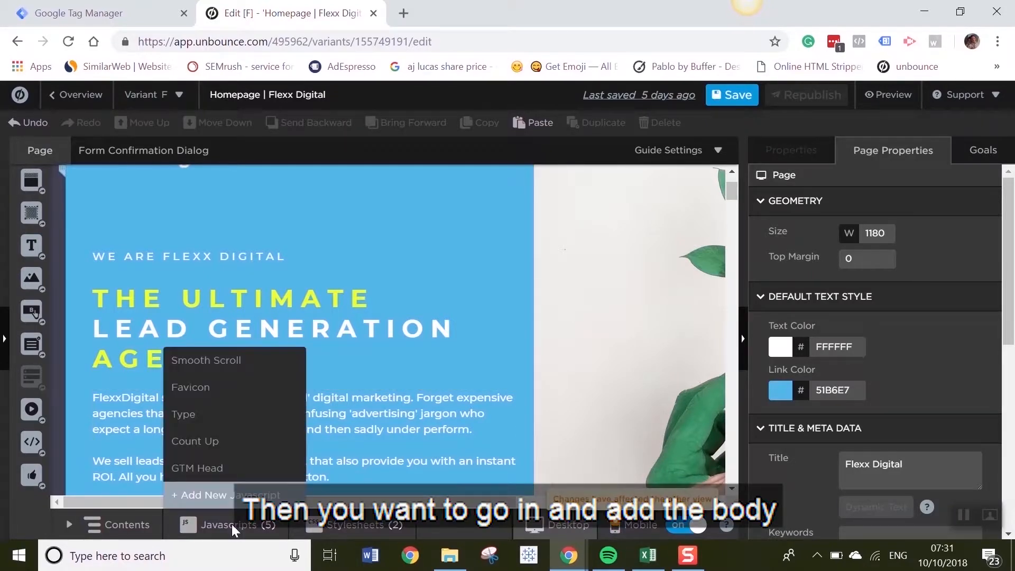
{"action": "left_click", "coordinate": [215, 496]}
{"action": "left_click_drag", "start_coordinate": [342, 212], "coordinate": [212, 216]}
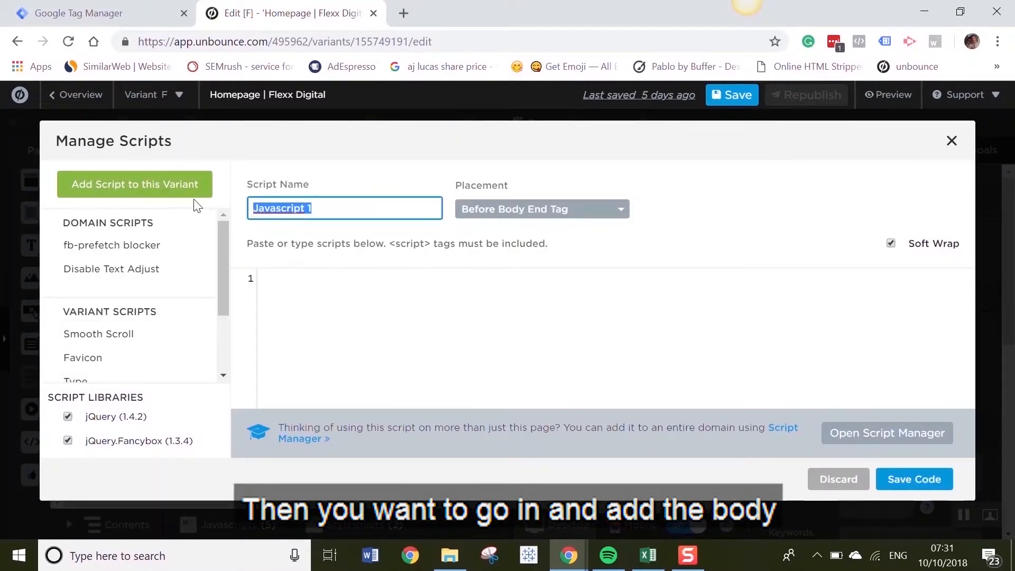
{"action": "type", "text": "GTM Body"}
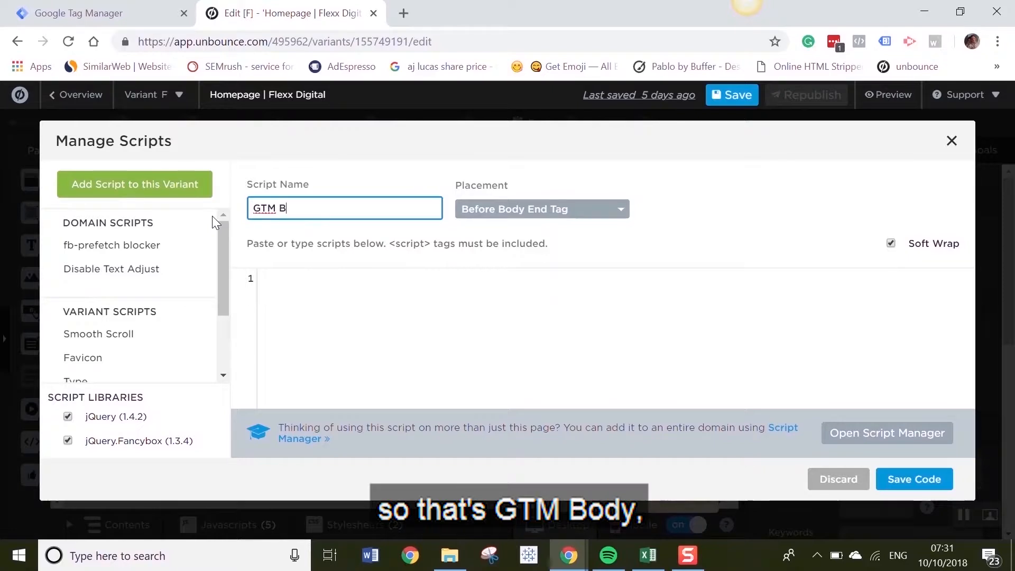
{"action": "left_click", "coordinate": [311, 297]}
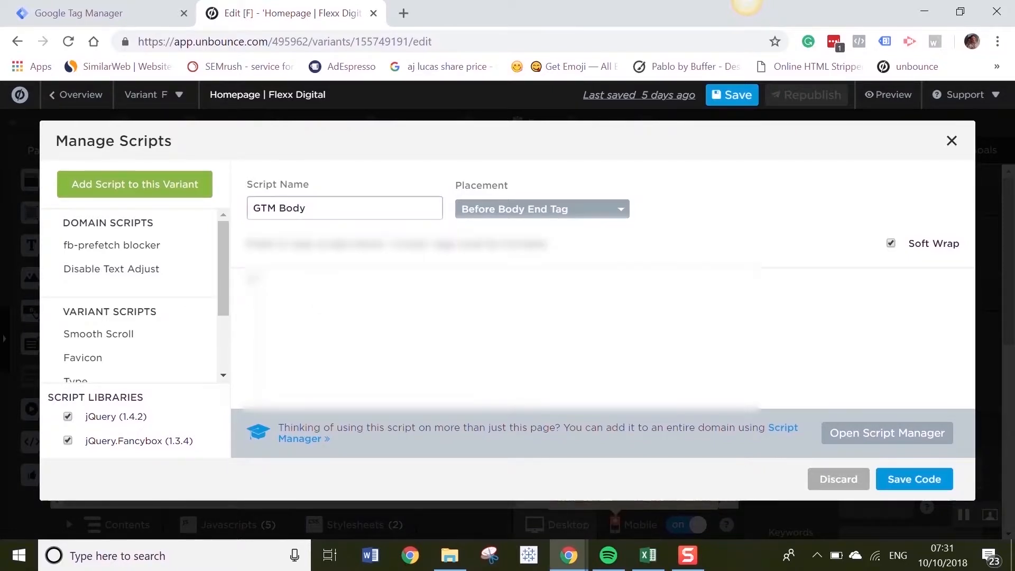
- Copy the body code snippet from Google Tag Manager into the GTM Body script in Unbounce and save the code
{"action": "left_click", "coordinate": [100, 14]}
{"action": "left_click", "coordinate": [497, 402]}
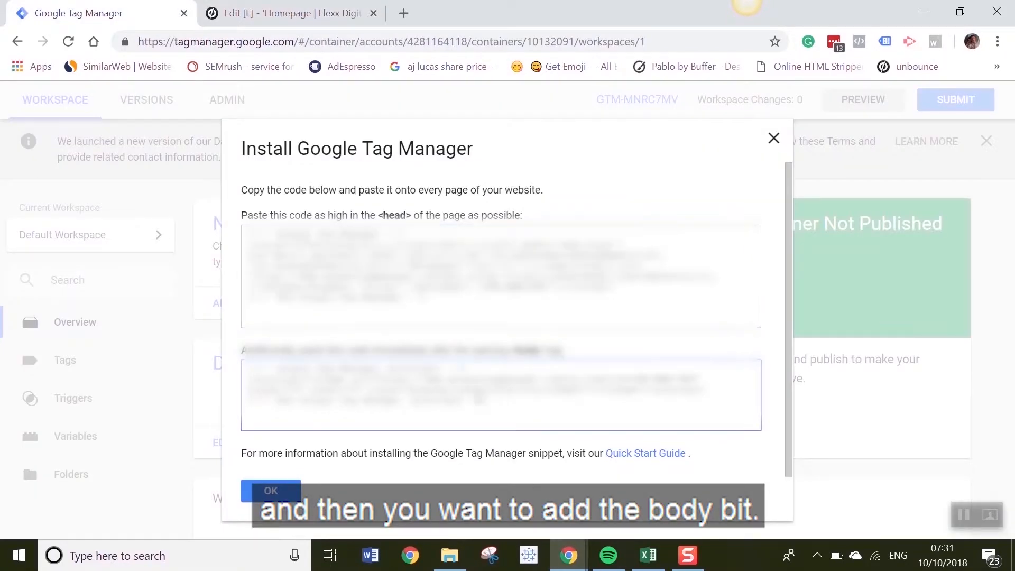
{"action": "key", "text": "ctrl+c"}
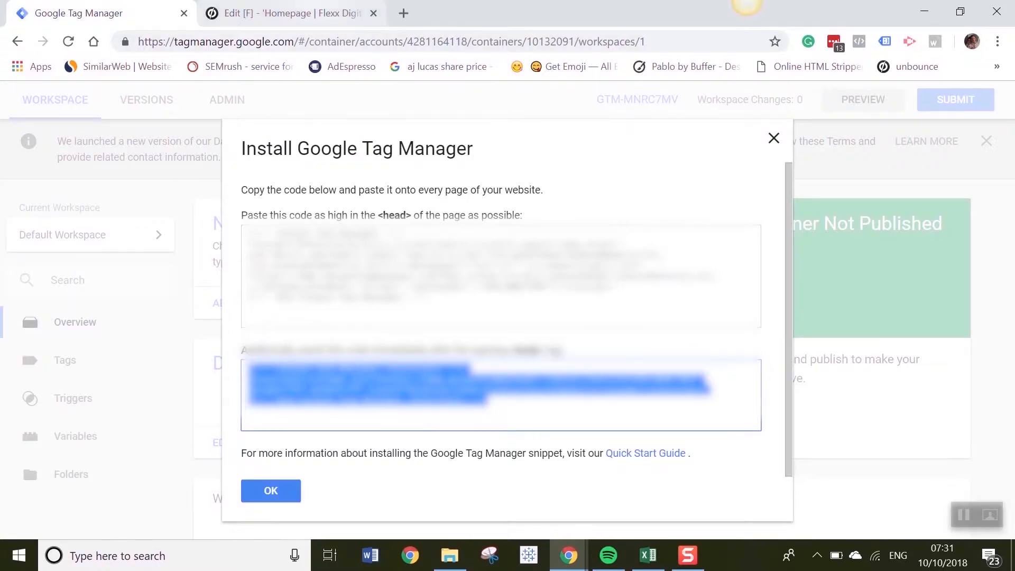
{"action": "left_click", "coordinate": [291, 14]}
{"action": "left_click", "coordinate": [375, 285]}
{"action": "key", "text": "ctrl+v"}
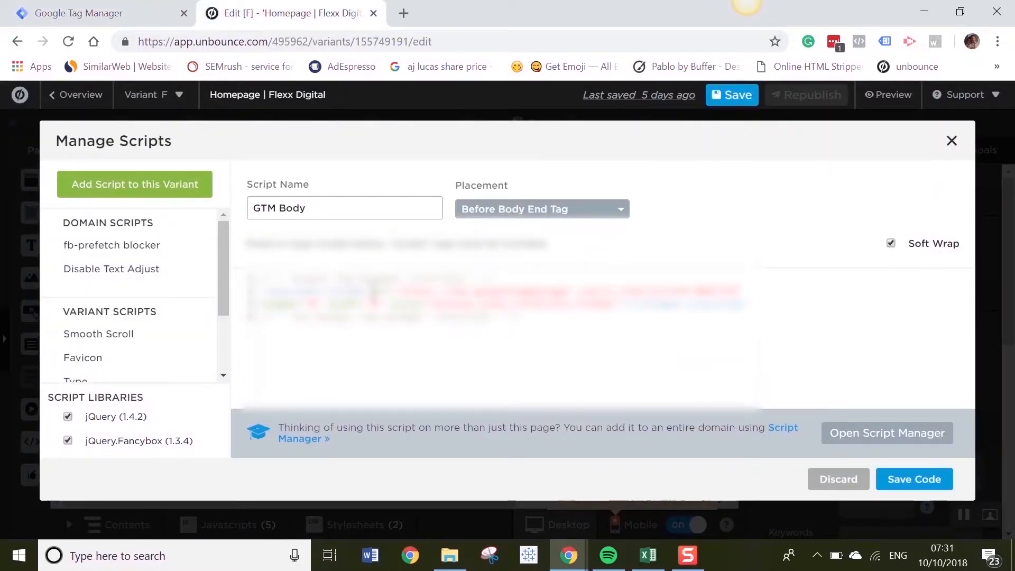
{"action": "left_click", "coordinate": [918, 479]}
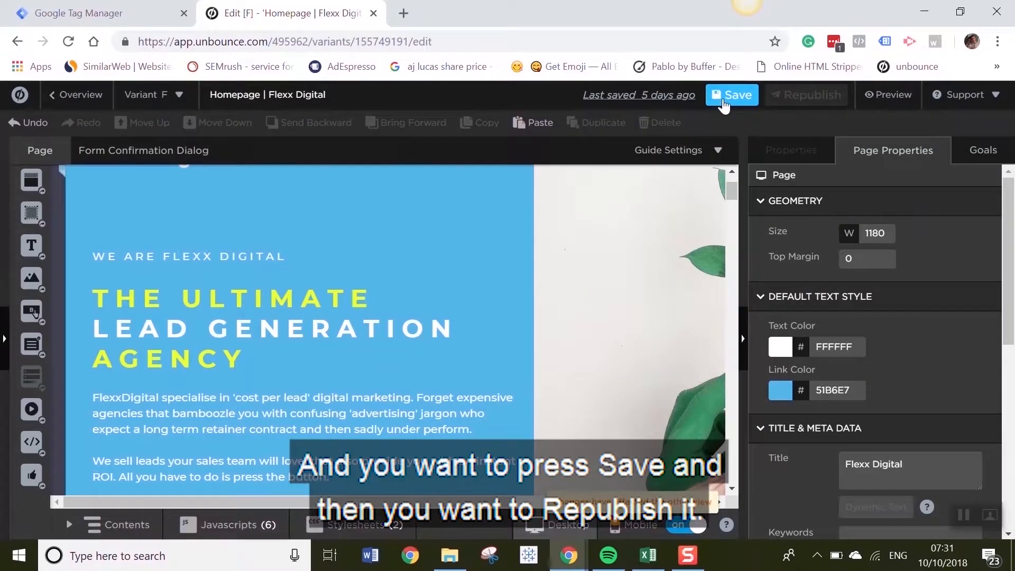
- Save and republish the Flexx Digital homepage in Unbounce, and close the installation instructions in Google Tag Manager
{"action": "left_click", "coordinate": [730, 95]}
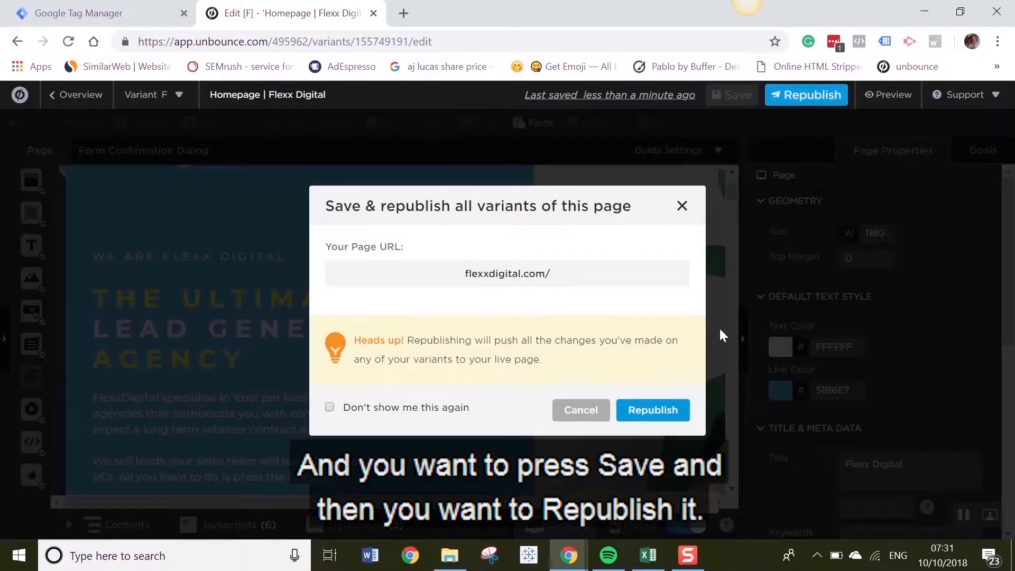
{"action": "left_click", "coordinate": [664, 410]}
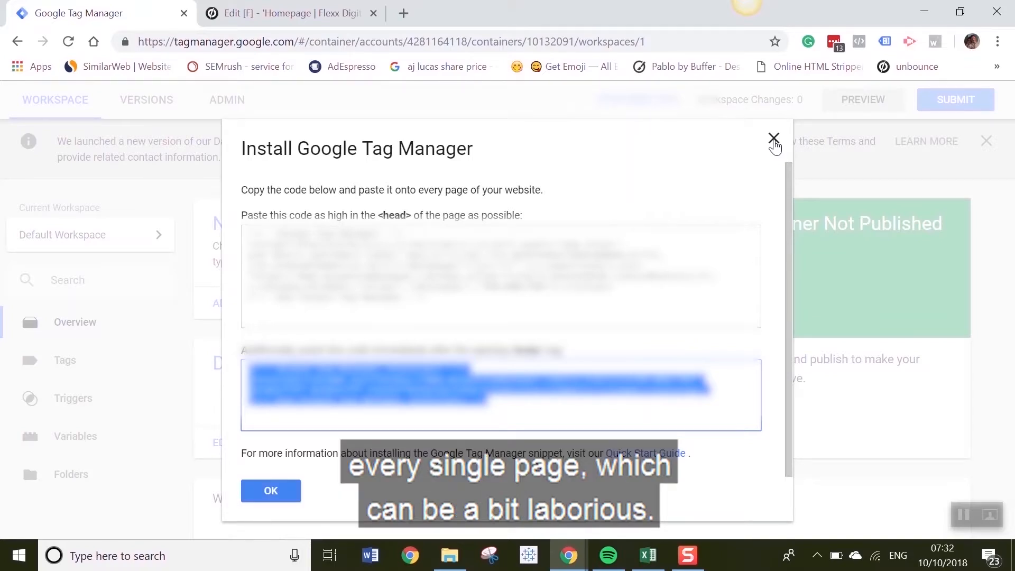
{"action": "left_click", "coordinate": [773, 139]}
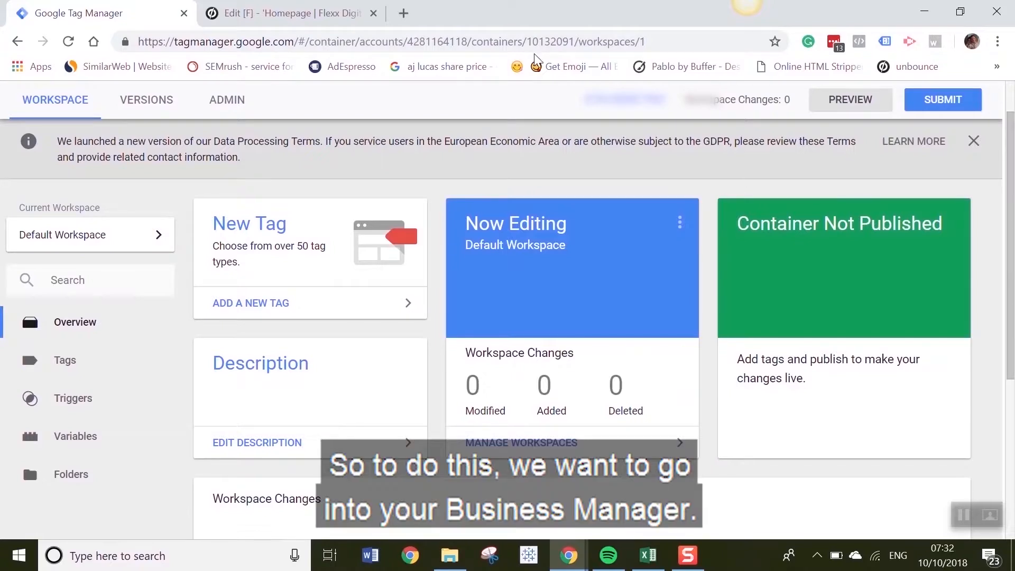
- Open Facebook Events Manager in a new browser tab and go to its Pixels page
{"action": "left_click", "coordinate": [403, 13]}
{"action": "type", "text": "facebook.com"}
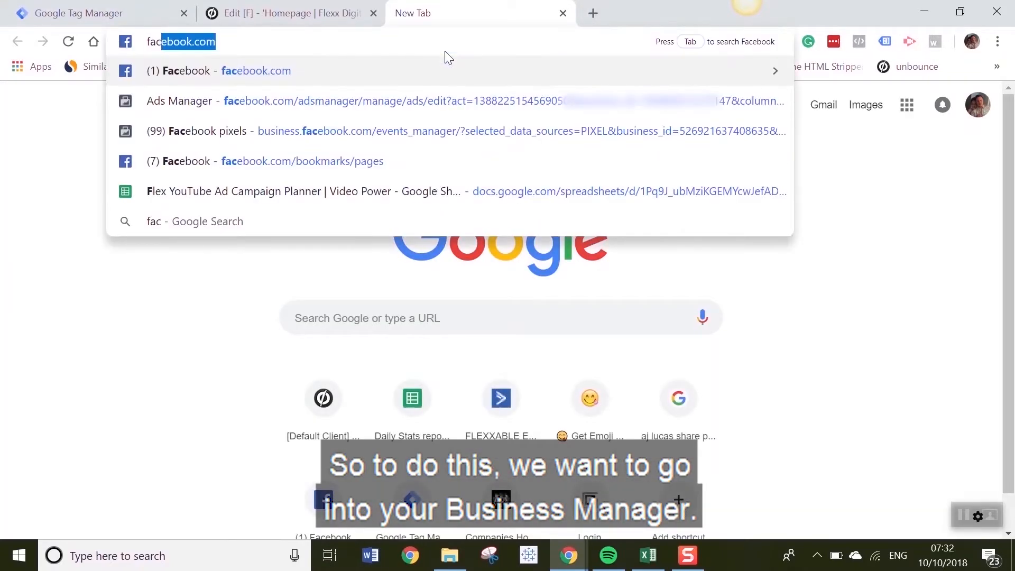
{"action": "key", "text": "Down"}
{"action": "key", "text": "Down"}
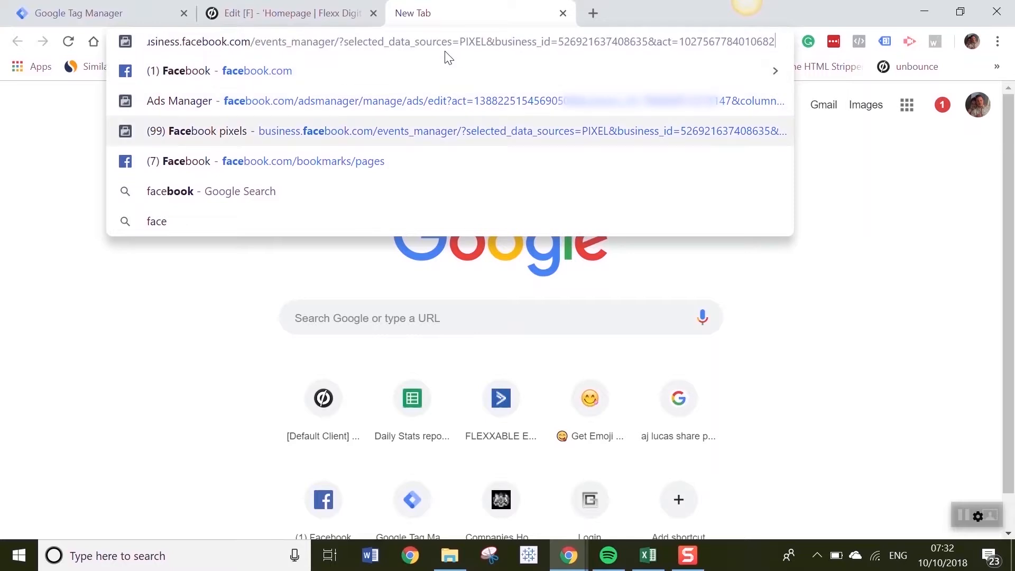
{"action": "key", "text": "Return"}
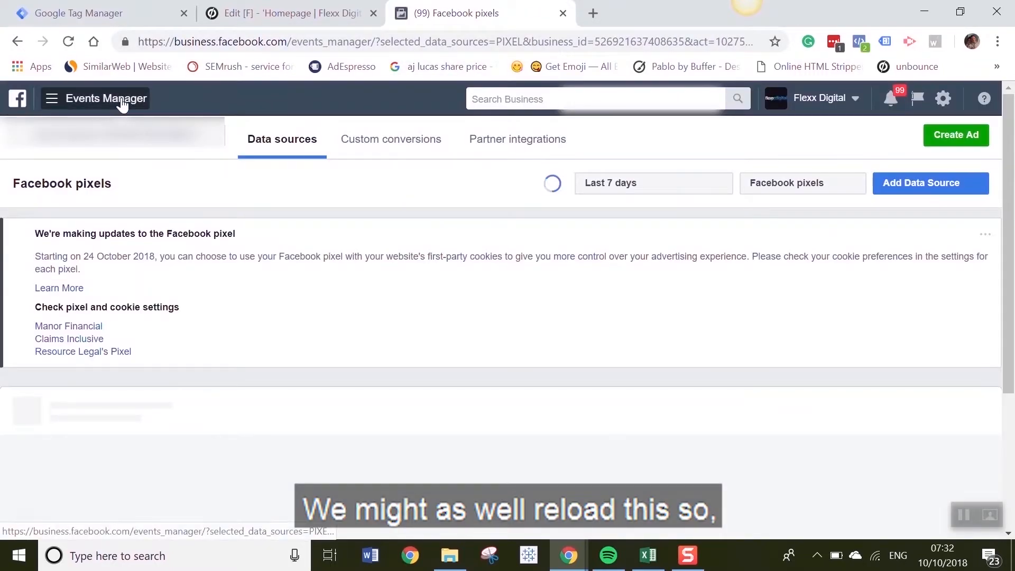
{"action": "left_click", "coordinate": [121, 104]}
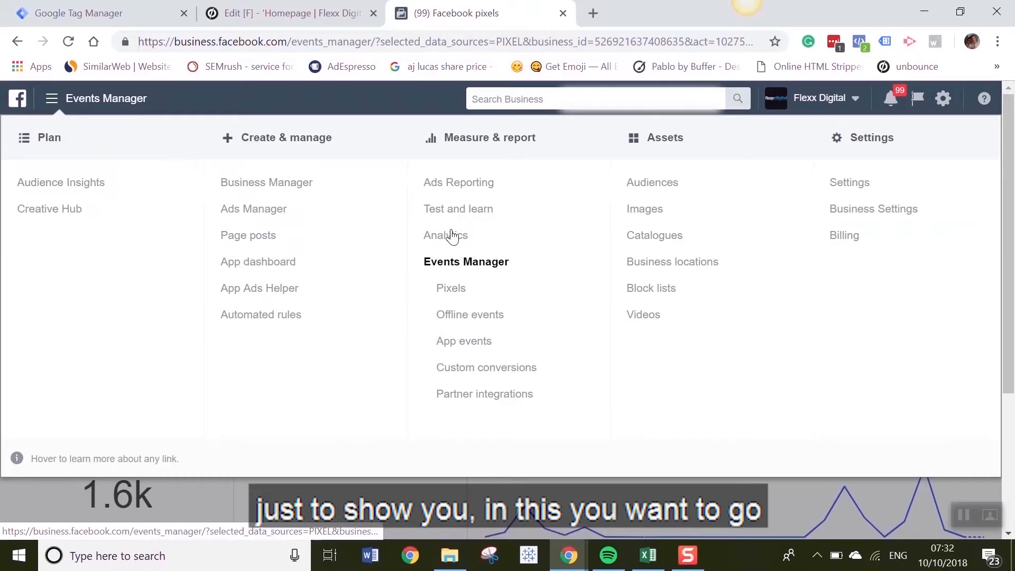
{"action": "left_click", "coordinate": [451, 288]}
- Switch Events Manager to the ad account being worked on and open the first pixel in its list
{"action": "left_click", "coordinate": [122, 135]}
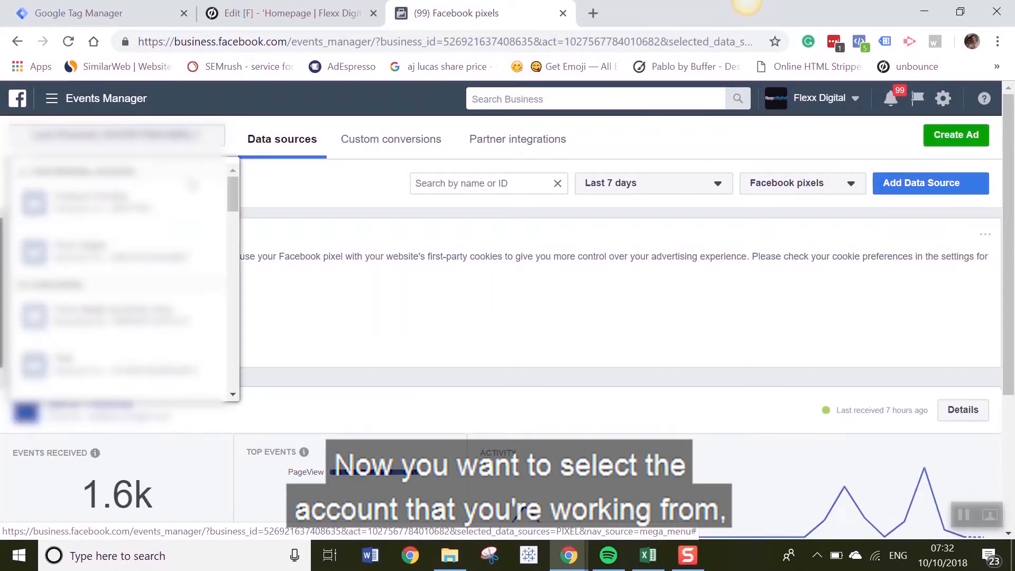
{"action": "scroll", "coordinate": [127, 246], "scroll_direction": "down", "scroll_amount": 1}
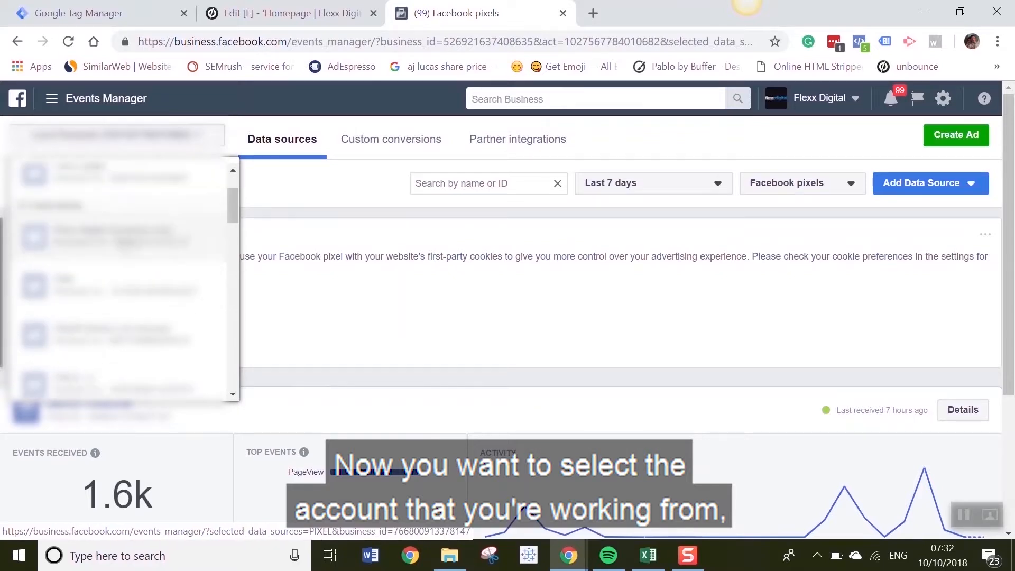
{"action": "left_click", "coordinate": [131, 287]}
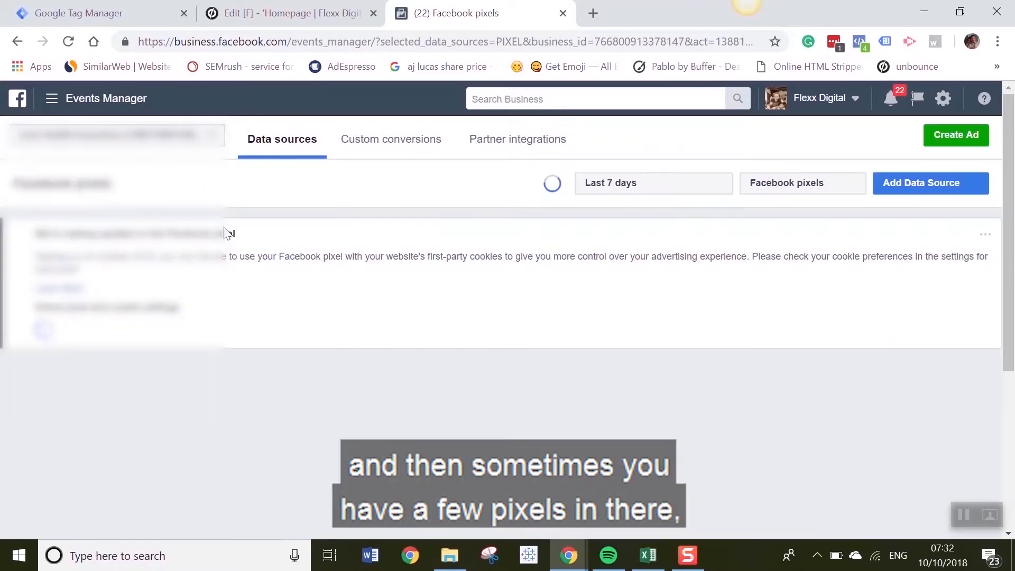
{"action": "scroll", "coordinate": [229, 258], "scroll_direction": "down", "scroll_amount": 4}
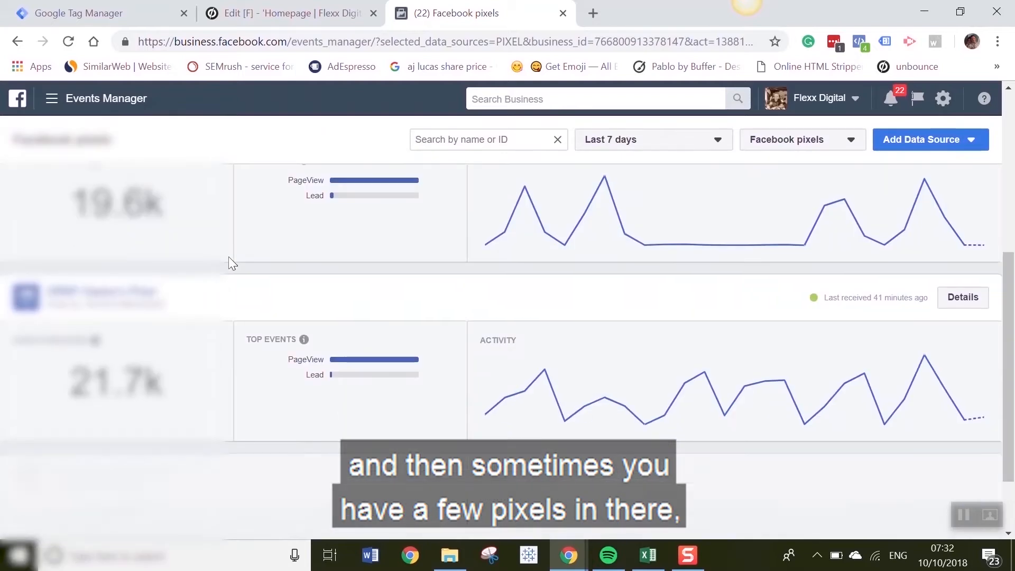
{"action": "scroll", "coordinate": [229, 258], "scroll_direction": "up", "scroll_amount": 3}
{"action": "scroll", "coordinate": [232, 264], "scroll_direction": "up", "scroll_amount": 1}
{"action": "scroll", "coordinate": [238, 366], "scroll_direction": "down", "scroll_amount": 1}
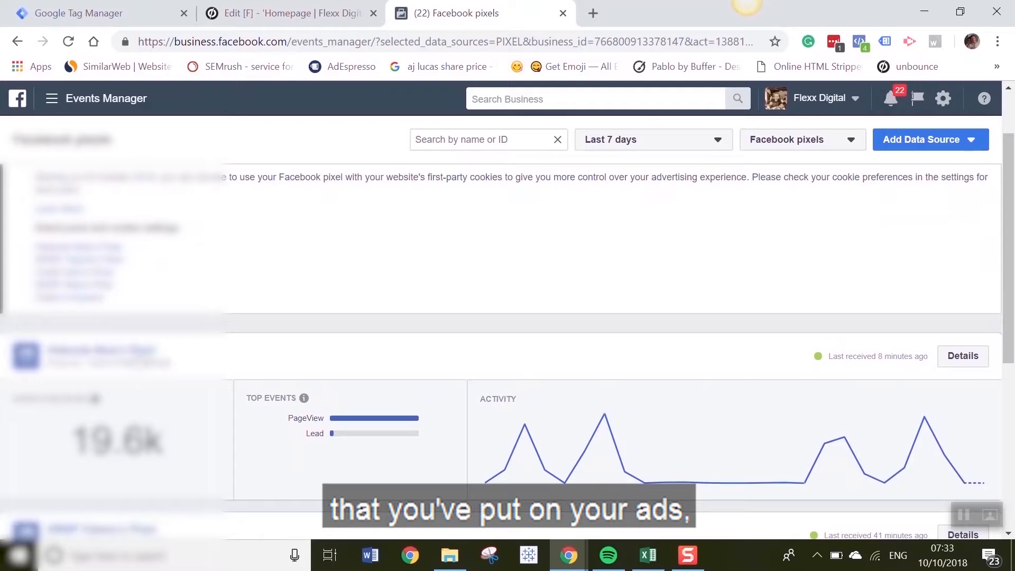
{"action": "left_click", "coordinate": [100, 350]}
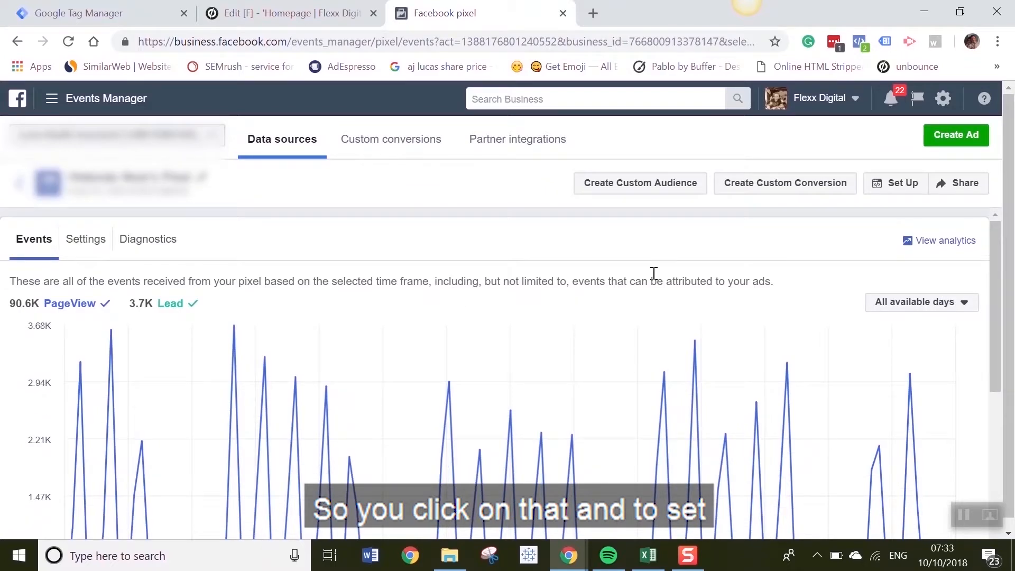
- Start setting up the pixel through a tag manager integration, with Google Tag Manager as the partner
{"action": "left_click", "coordinate": [901, 184]}
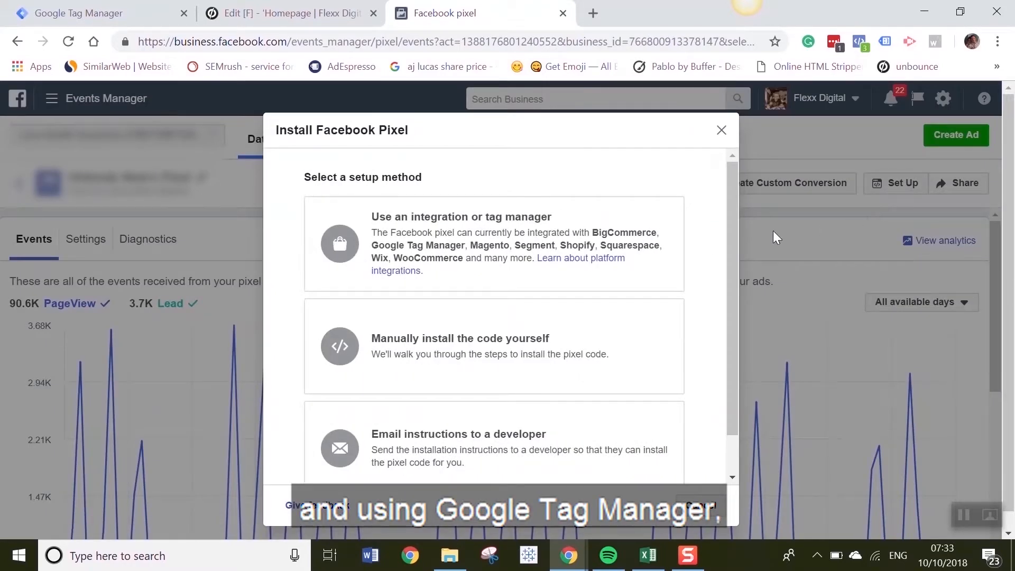
{"action": "left_click", "coordinate": [453, 241]}
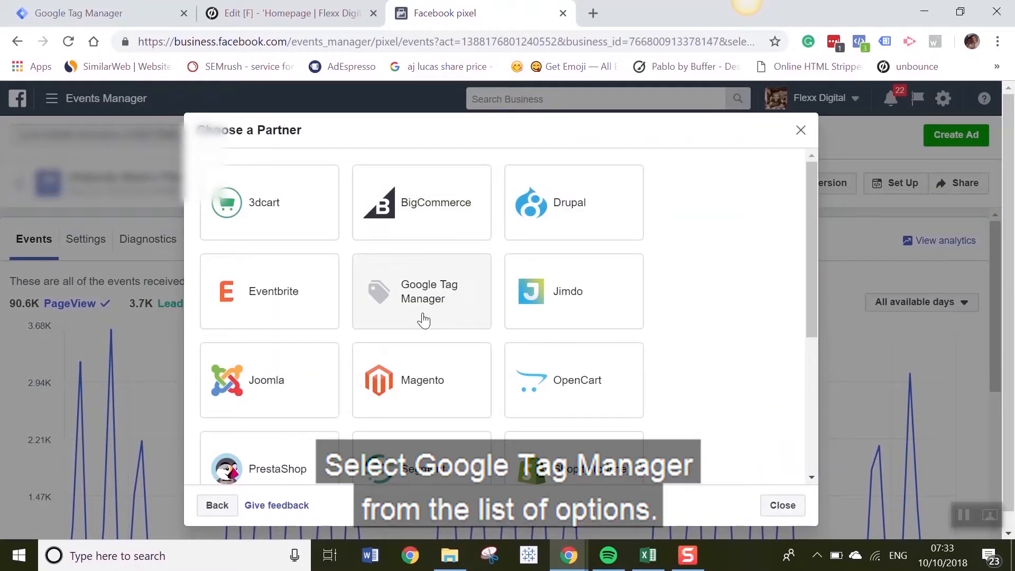
{"action": "left_click", "coordinate": [428, 314]}
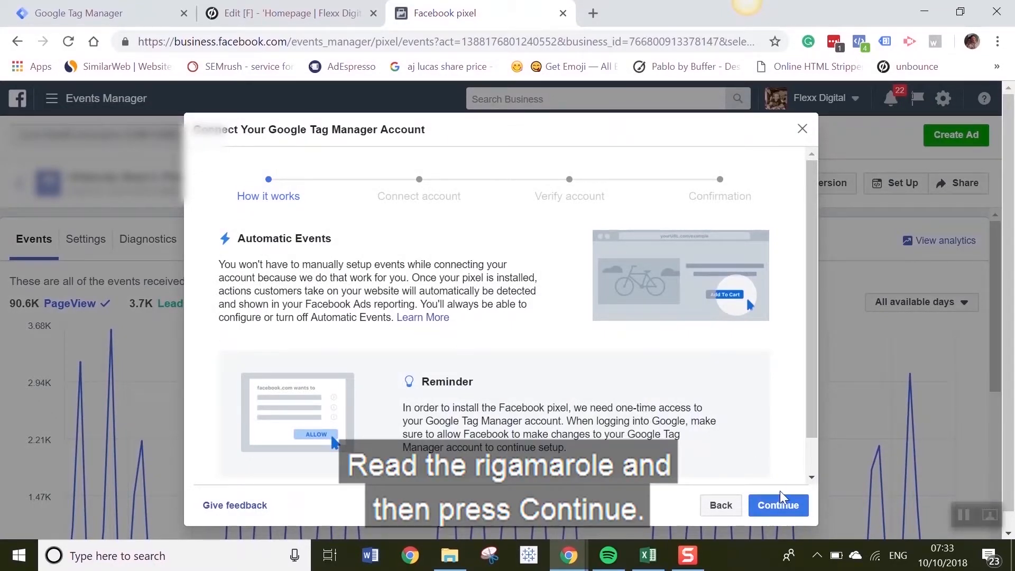
{"action": "left_click", "coordinate": [779, 505]}
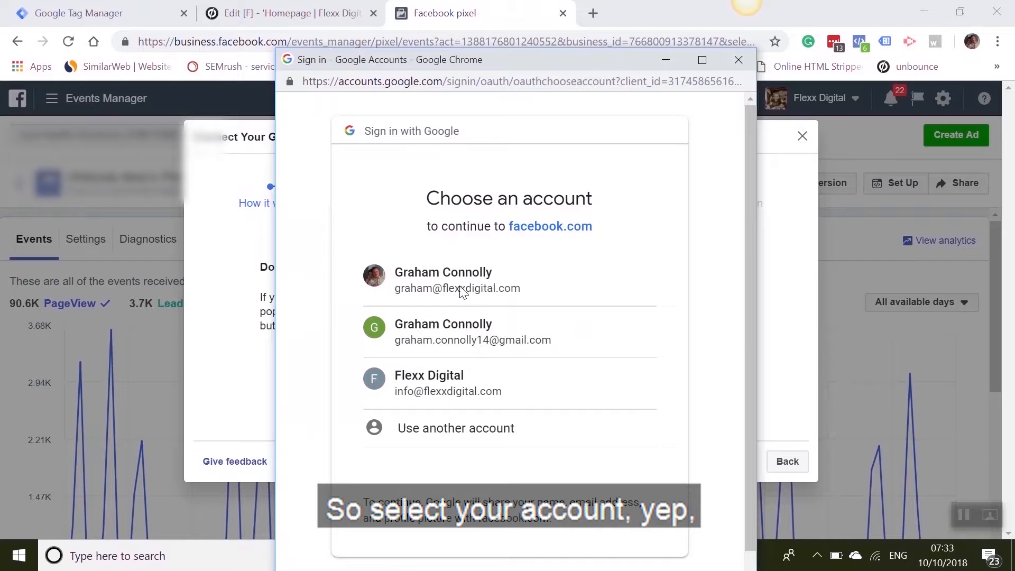
- Connect the company Google account, select the newly created Tag Manager account with its container, and finish the pixel setup
{"action": "left_click", "coordinate": [429, 285]}
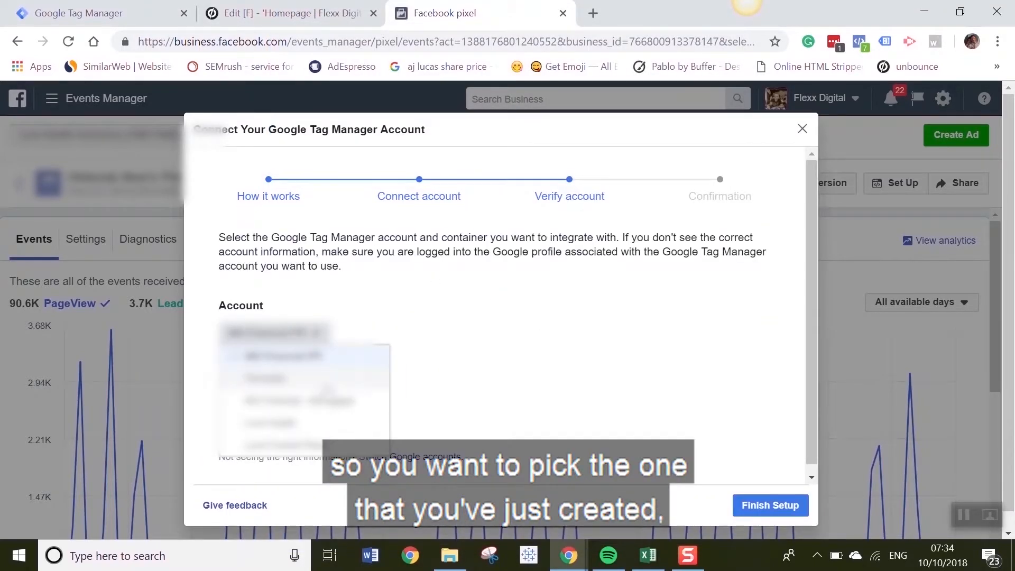
{"action": "scroll", "coordinate": [339, 391], "scroll_direction": "down", "scroll_amount": 2}
{"action": "left_click", "coordinate": [311, 446]}
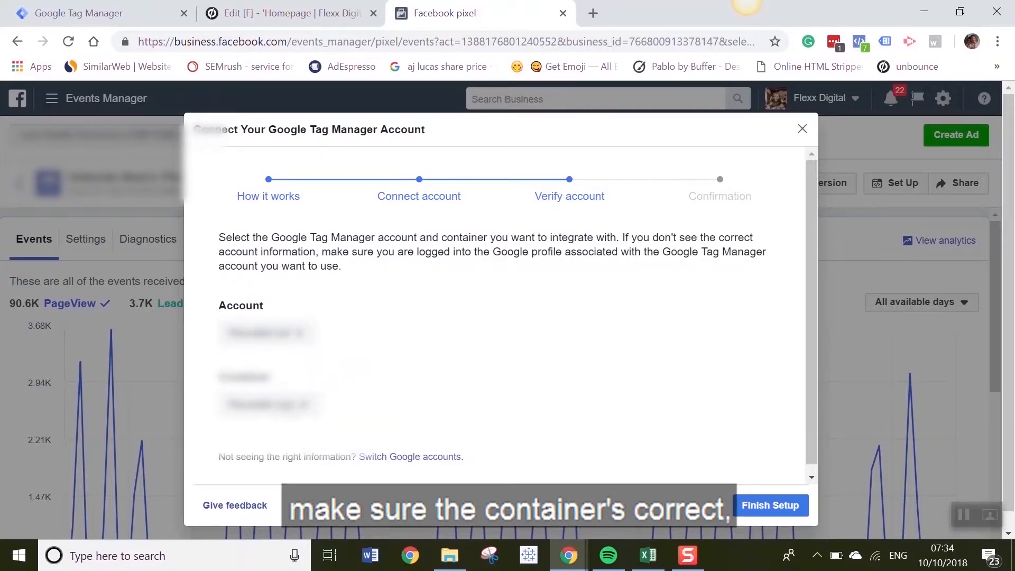
{"action": "left_click", "coordinate": [770, 511]}
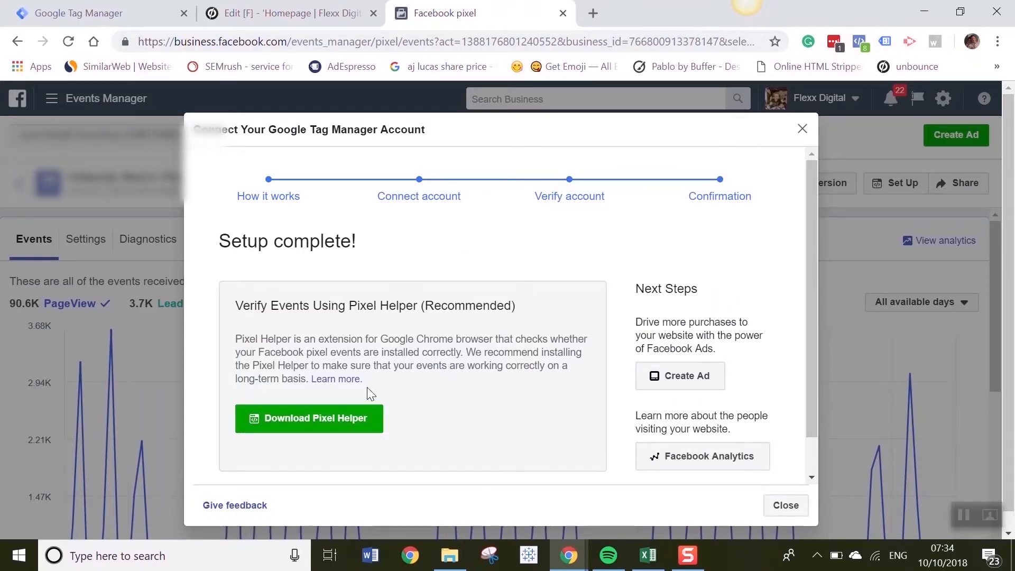
{"action": "left_click", "coordinate": [785, 506]}
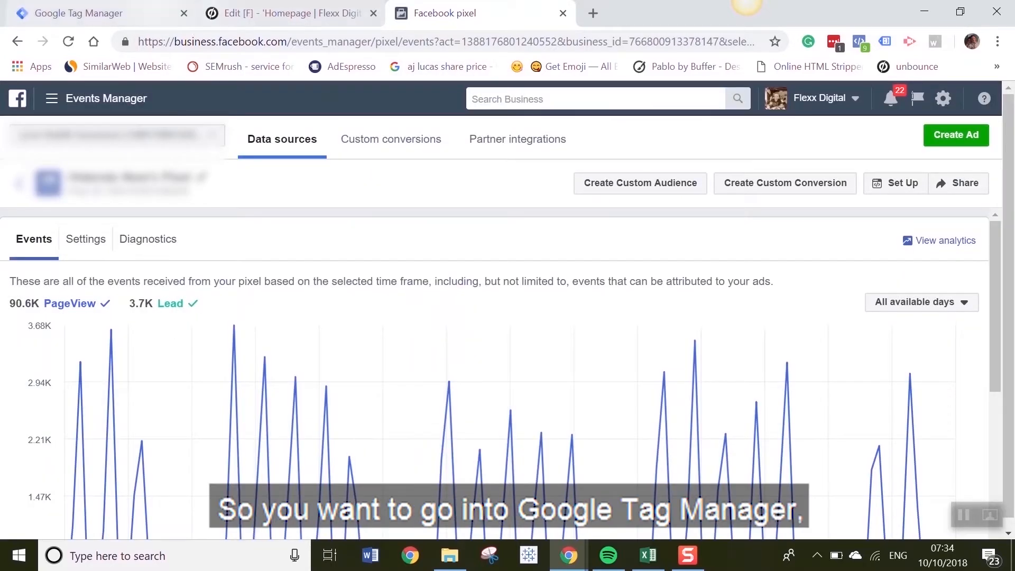
- Reload the Google Tag Manager workspace and compare the pixel number in its tag list with the one in Facebook Events Manager
{"action": "left_click", "coordinate": [152, 9]}
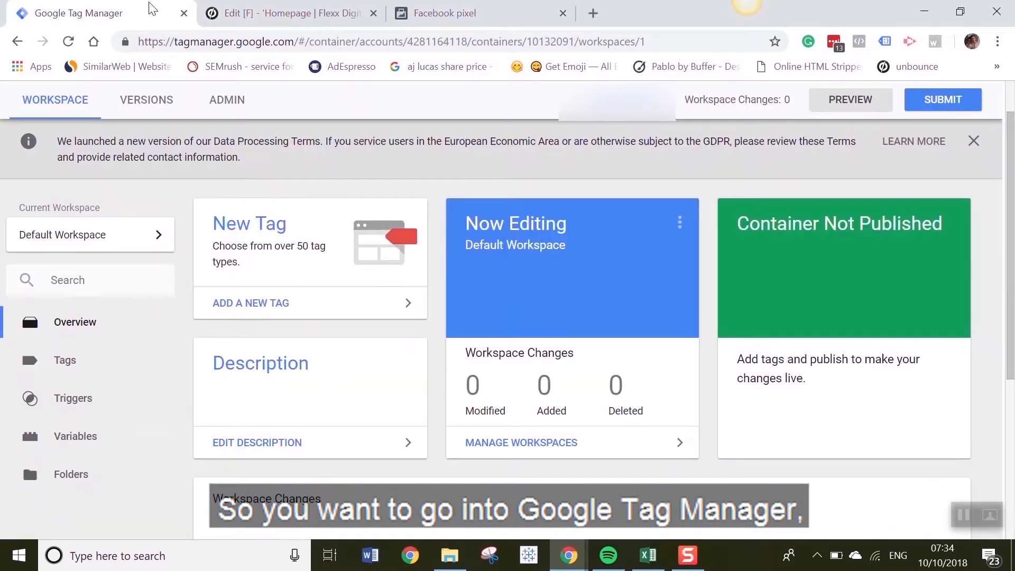
{"action": "left_click", "coordinate": [69, 41]}
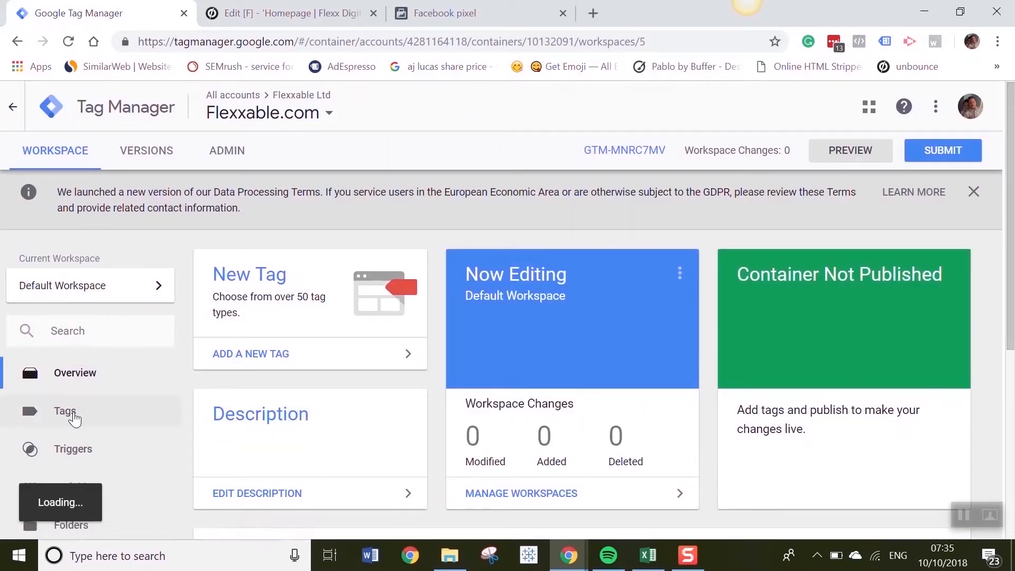
{"action": "left_click", "coordinate": [71, 414]}
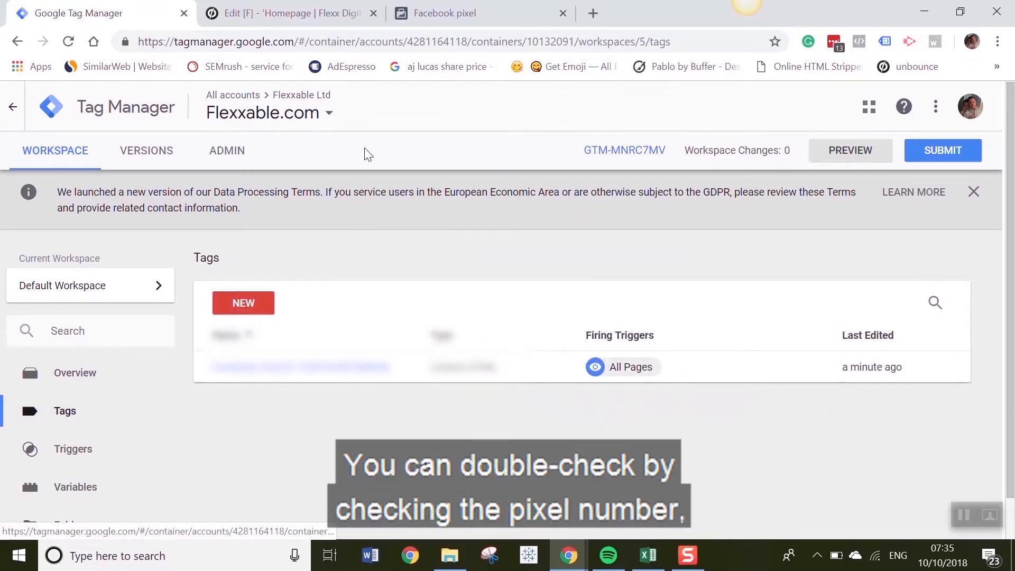
{"action": "left_click", "coordinate": [463, 16]}
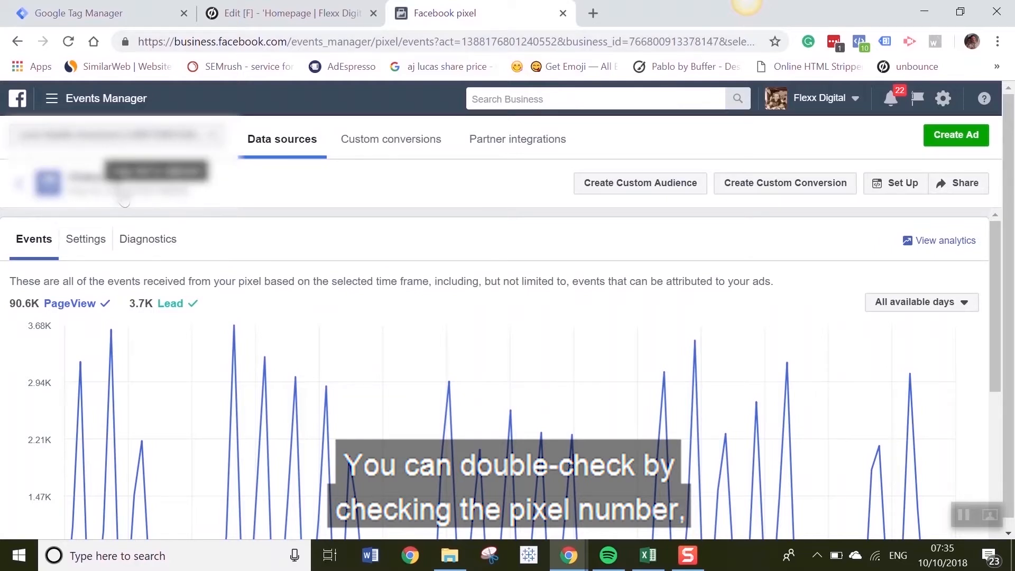
{"action": "left_click", "coordinate": [133, 10]}
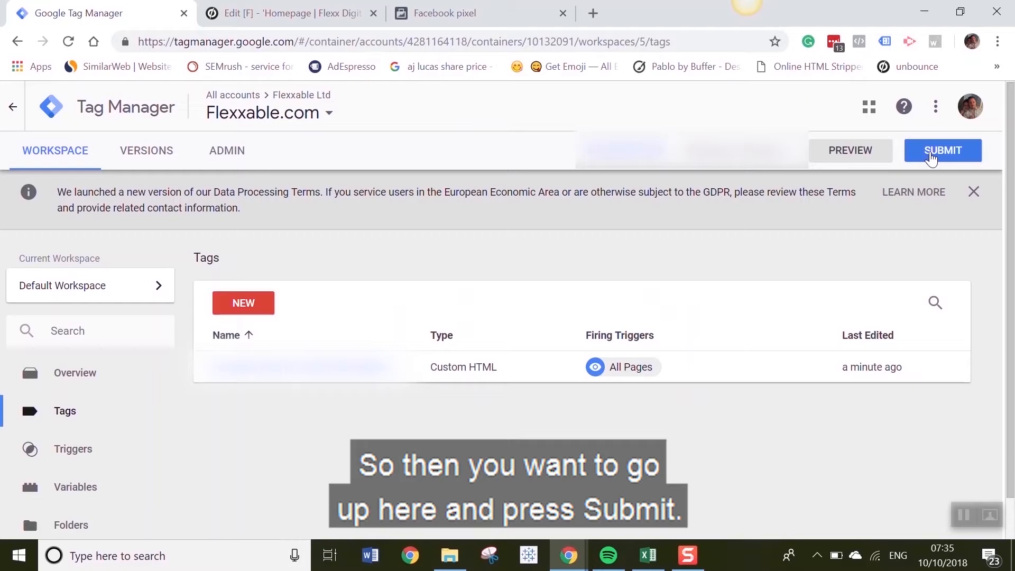
- Submit the Tag Manager workspace changes as a version named Facebook Pixel and publish it to the Live environment
{"action": "left_click", "coordinate": [931, 156]}
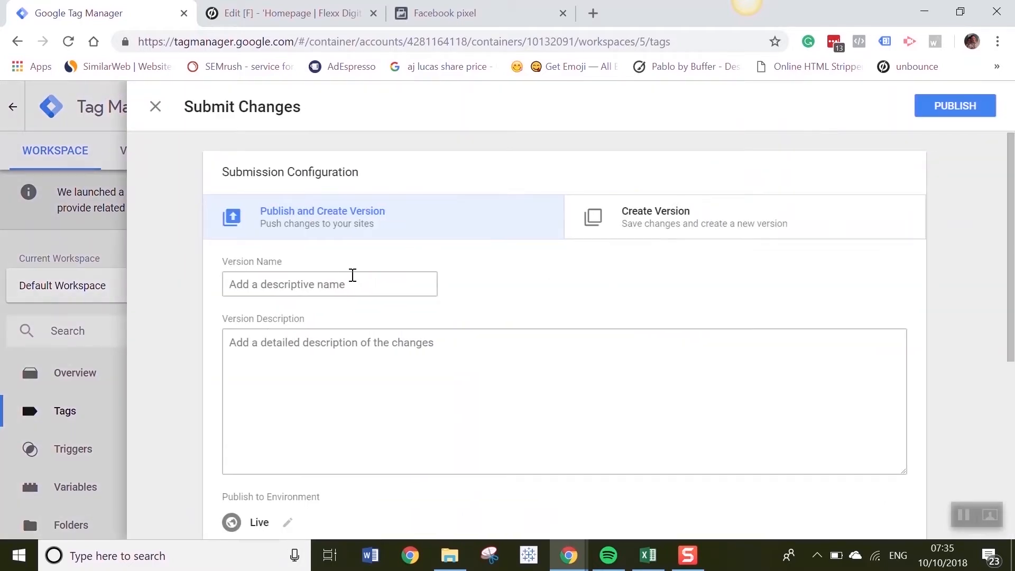
{"action": "left_click", "coordinate": [352, 274]}
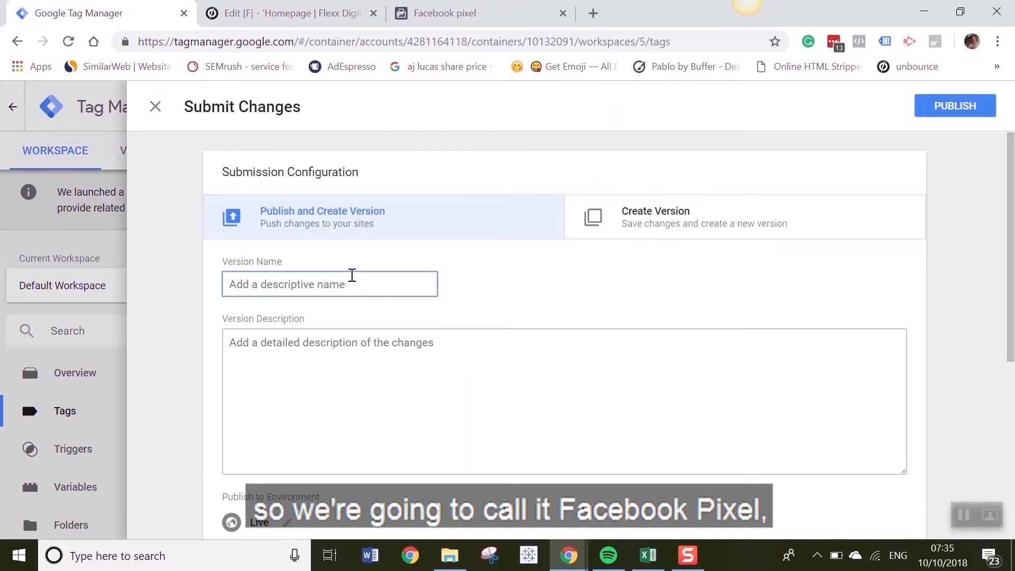
{"action": "type", "text": "Faceboo"}
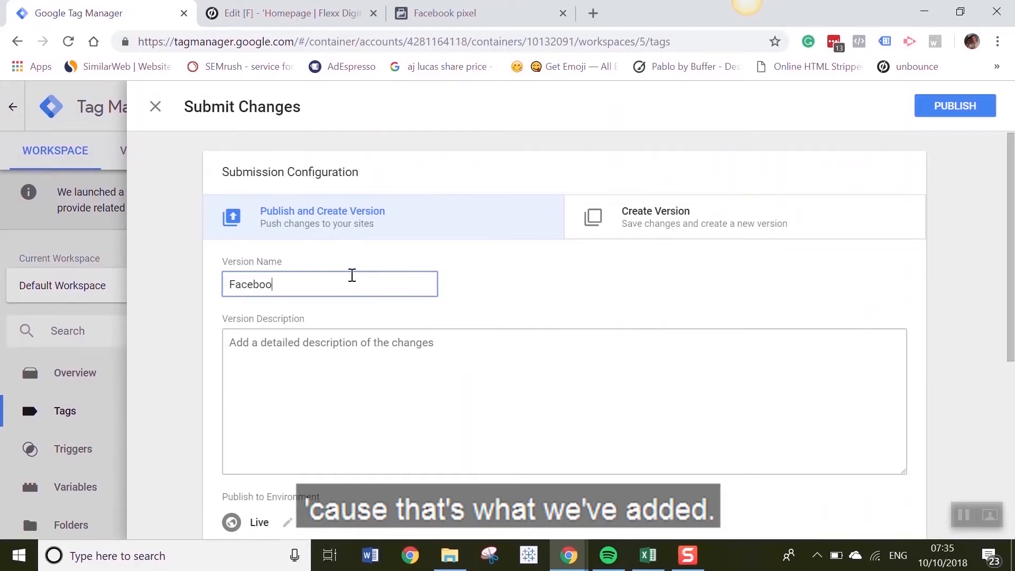
{"action": "type", "text": "k Pixel"}
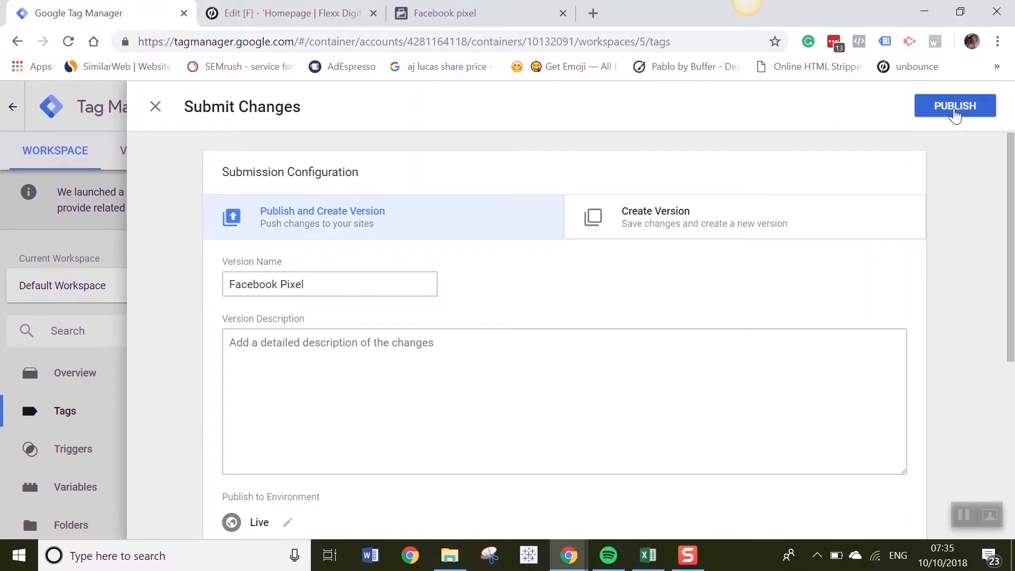
{"action": "left_click", "coordinate": [953, 112]}
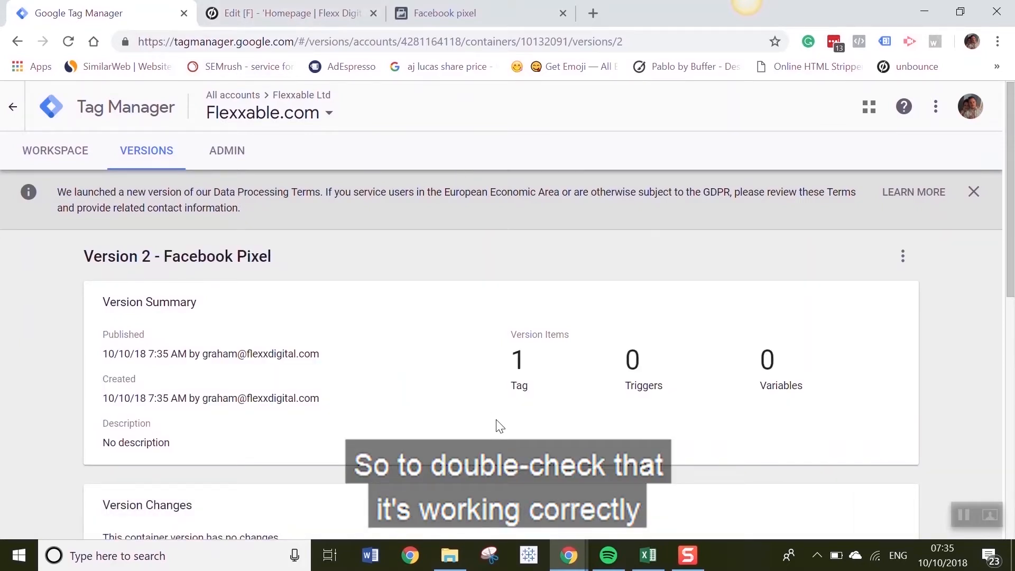
- Switch to Unbounce, leave the page editor for the Homepage | Flexx Digital overview, and open the live flexxdigital.com page
{"action": "left_click", "coordinate": [290, 14]}
{"action": "left_click", "coordinate": [686, 470]}
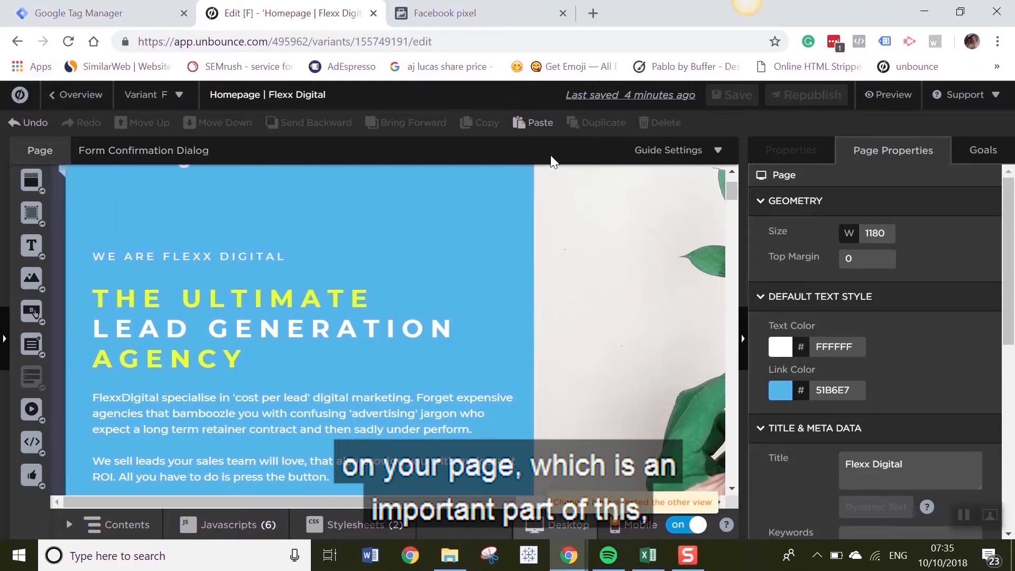
{"action": "left_click", "coordinate": [75, 100]}
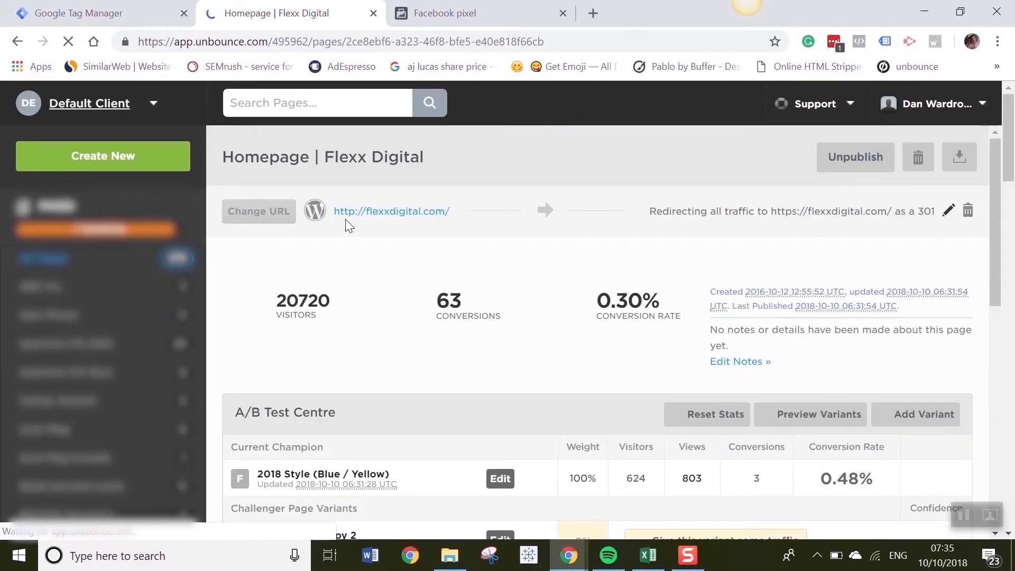
{"action": "left_click", "coordinate": [391, 217]}
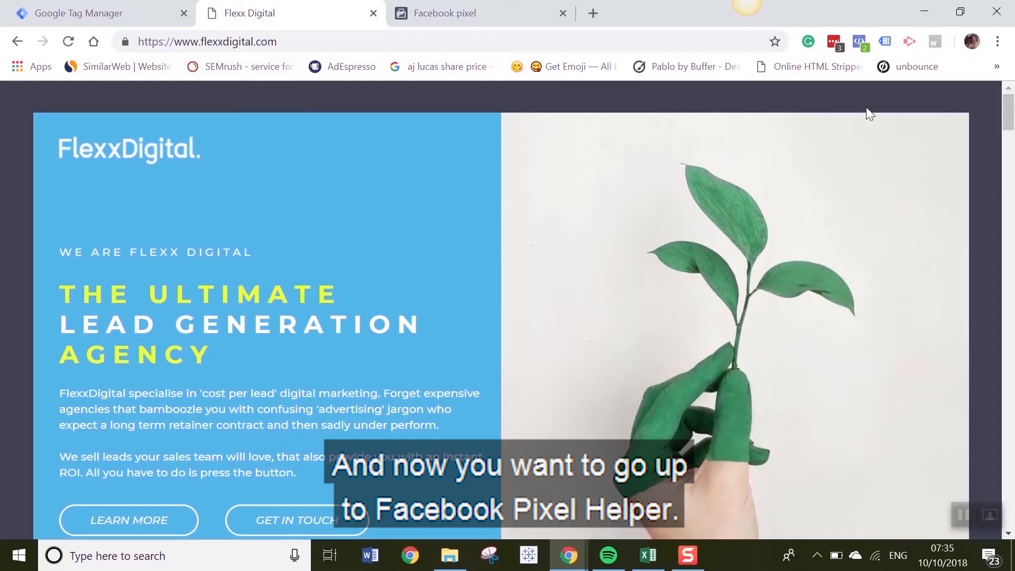
- Inspect the live page with Facebook Pixel Helper and compare its pixel ID with the one in Facebook Events Manager
{"action": "left_click", "coordinate": [859, 43]}
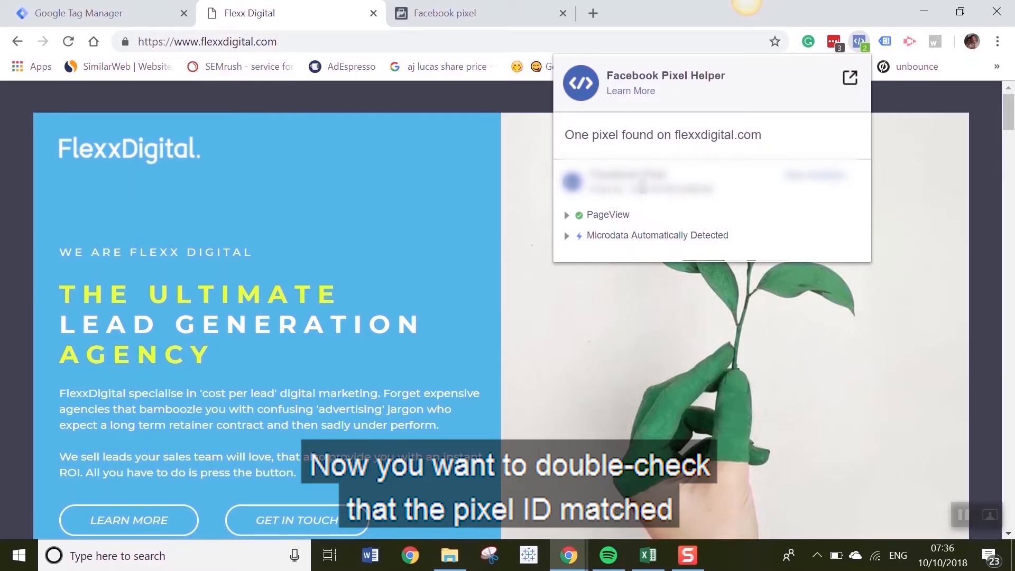
{"action": "left_click", "coordinate": [451, 14]}
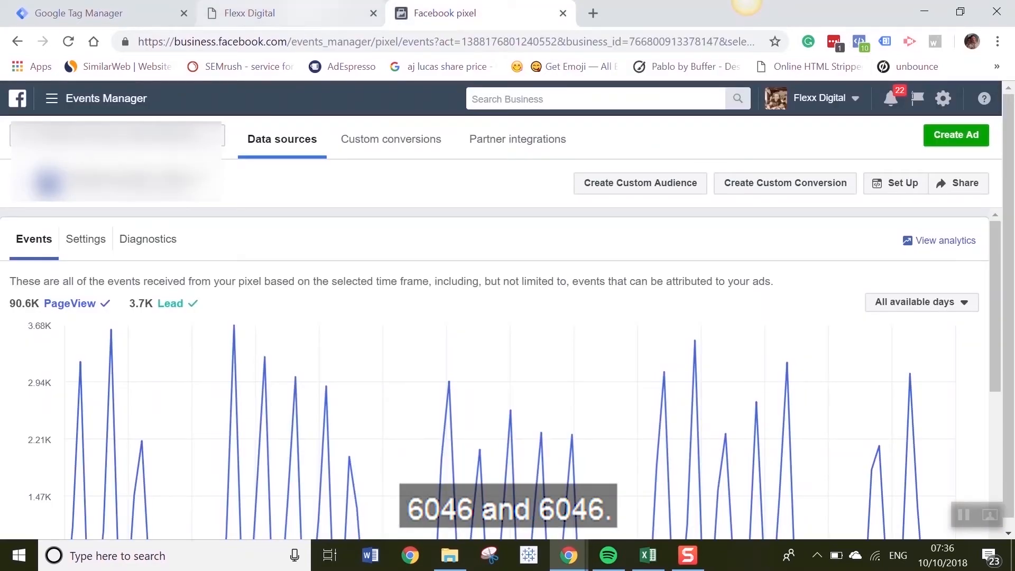
{"action": "left_click", "coordinate": [290, 13]}
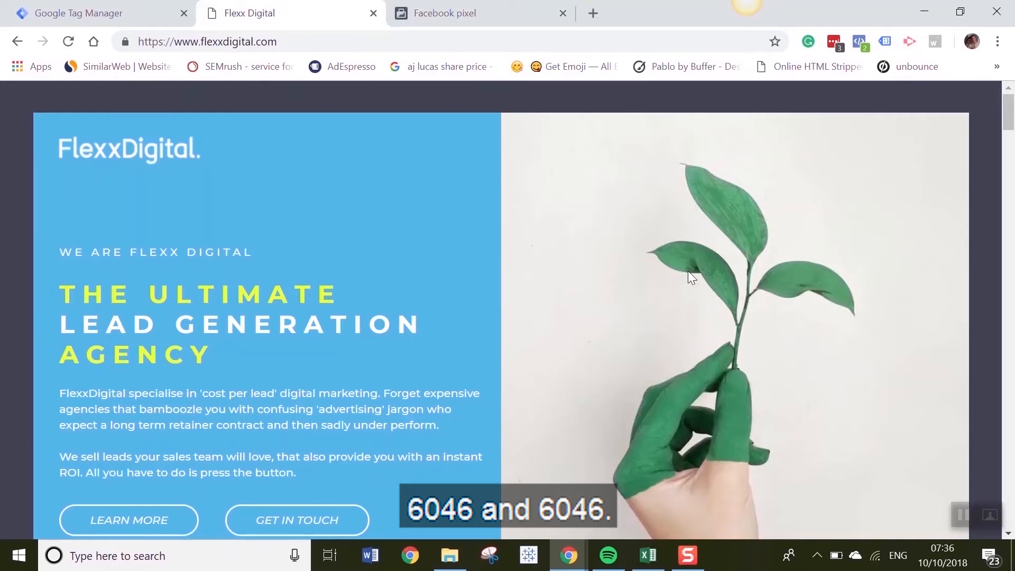
{"action": "left_click", "coordinate": [857, 40]}
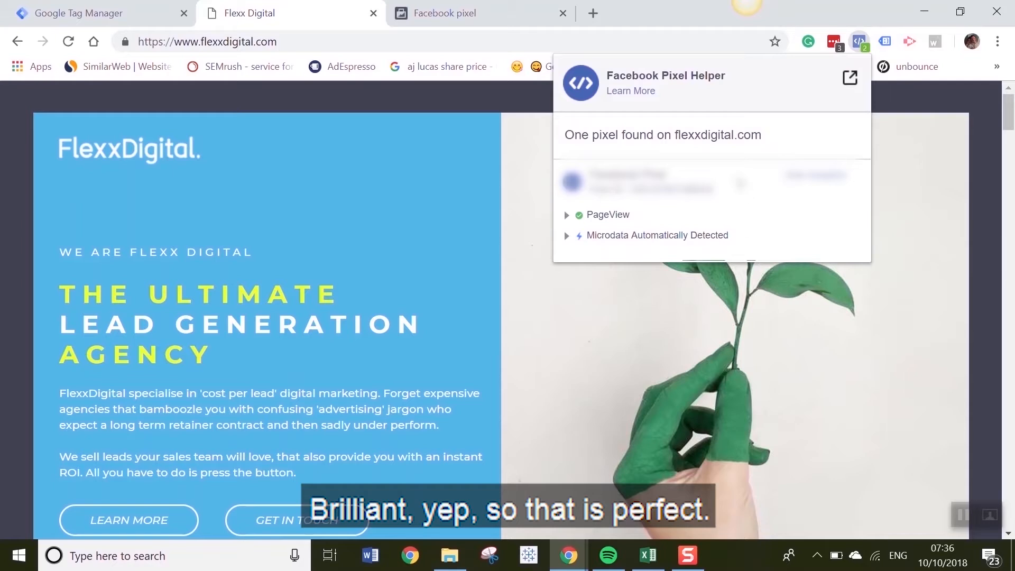
{"action": "left_click", "coordinate": [544, 271]}
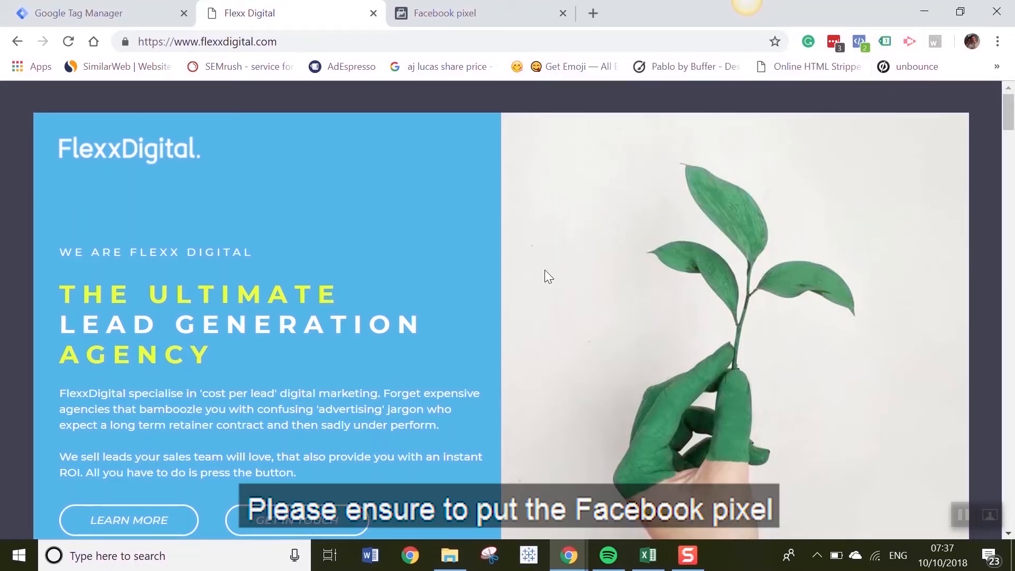